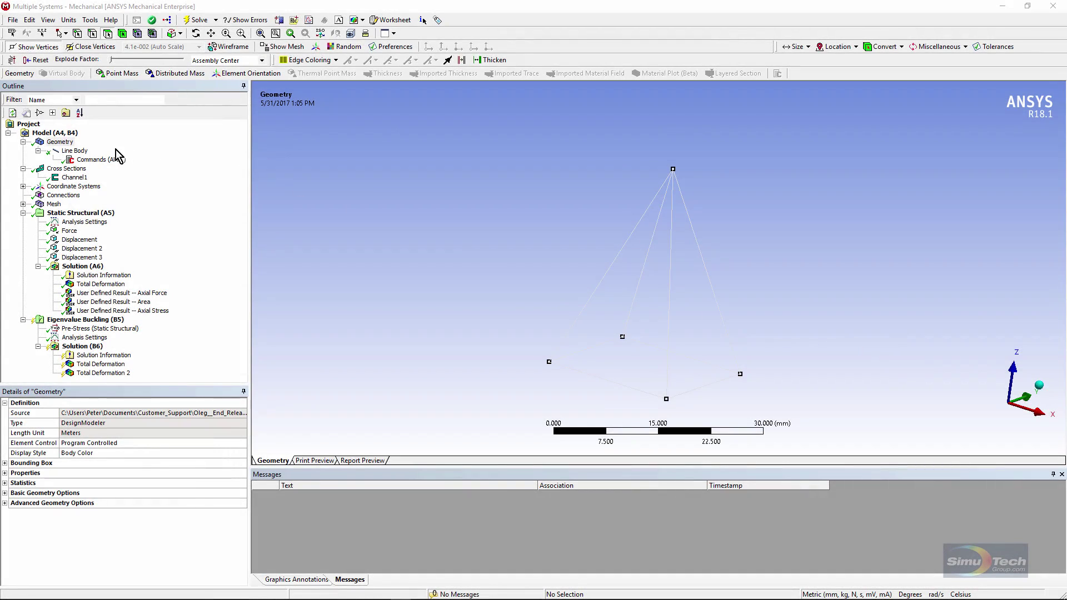
Inspect the line body's Channel1 CHAN section: 3/3/4 mm widths, 0.5 mm walls, 4.5 mm² area
{"action": "left_click", "coordinate": [80, 153]}
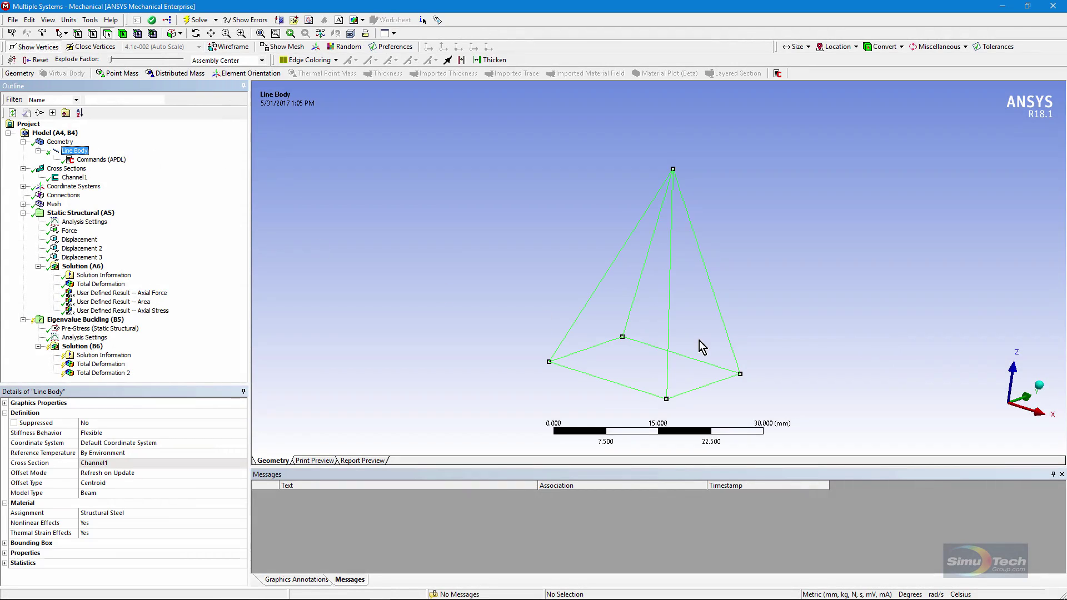
{"action": "mouse_move", "coordinate": [694, 349]}
{"action": "middle_mouse_down"}
{"action": "mouse_move", "coordinate": [673, 323]}
{"action": "mouse_move", "coordinate": [702, 290]}
{"action": "mouse_move", "coordinate": [633, 314]}
{"action": "mouse_move", "coordinate": [699, 345]}
{"action": "middle_mouse_up"}
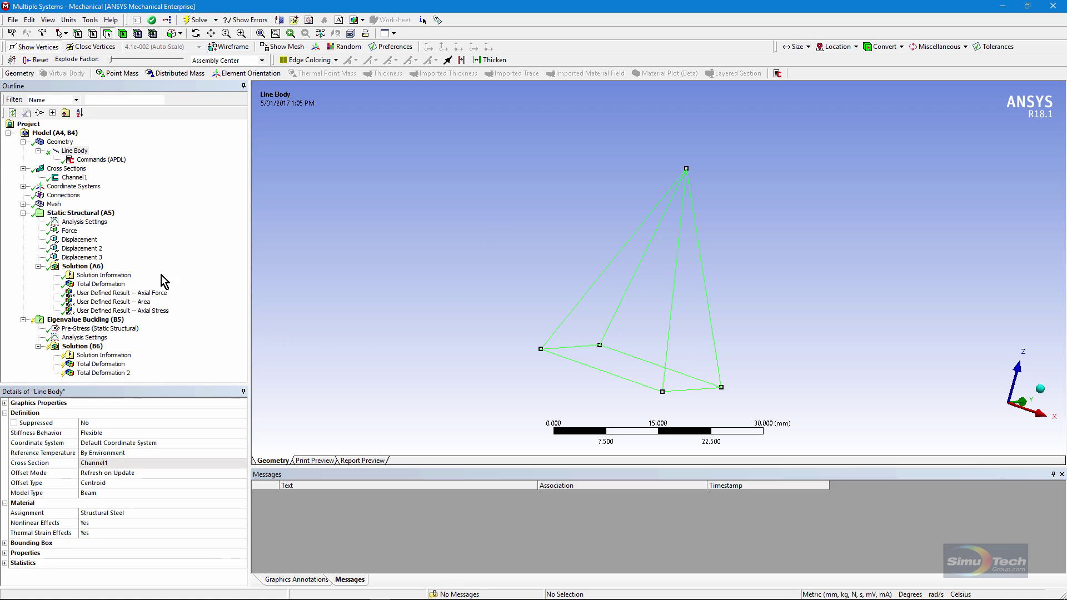
{"action": "left_click", "coordinate": [80, 151]}
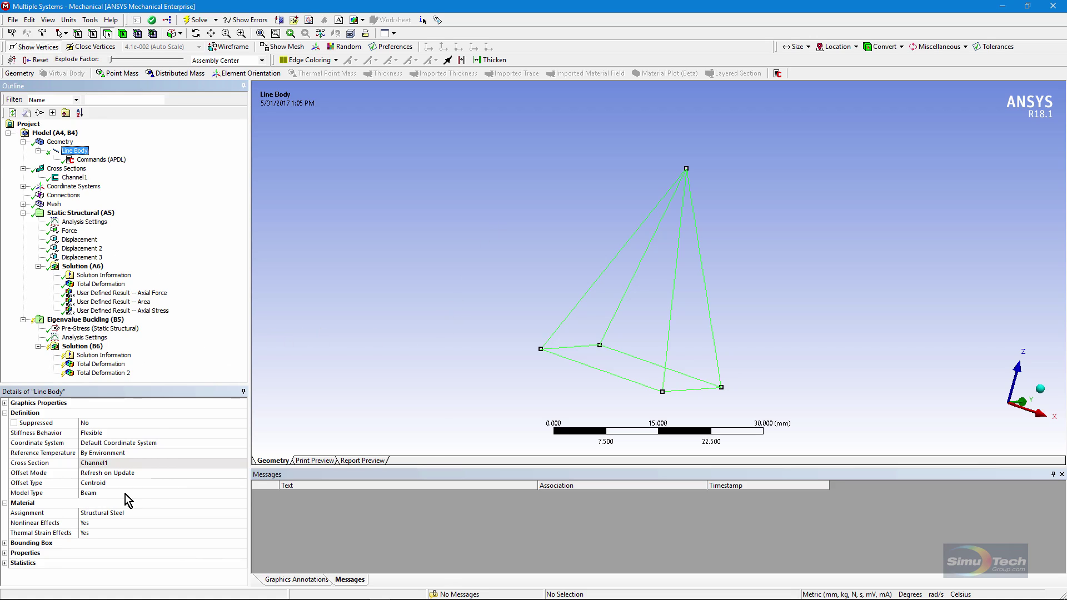
{"action": "left_click", "coordinate": [67, 179]}
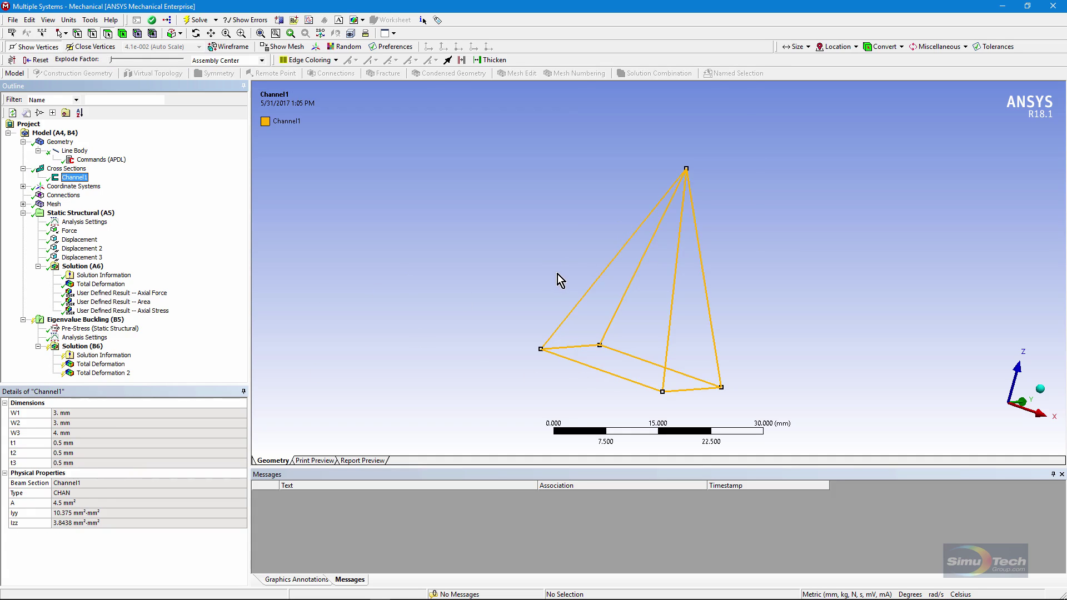
{"action": "mouse_move", "coordinate": [557, 274]}
{"action": "middle_mouse_down"}
{"action": "mouse_move", "coordinate": [615, 312]}
{"action": "mouse_move", "coordinate": [678, 312]}
{"action": "mouse_move", "coordinate": [604, 303]}
{"action": "mouse_move", "coordinate": [552, 274]}
{"action": "middle_mouse_up"}
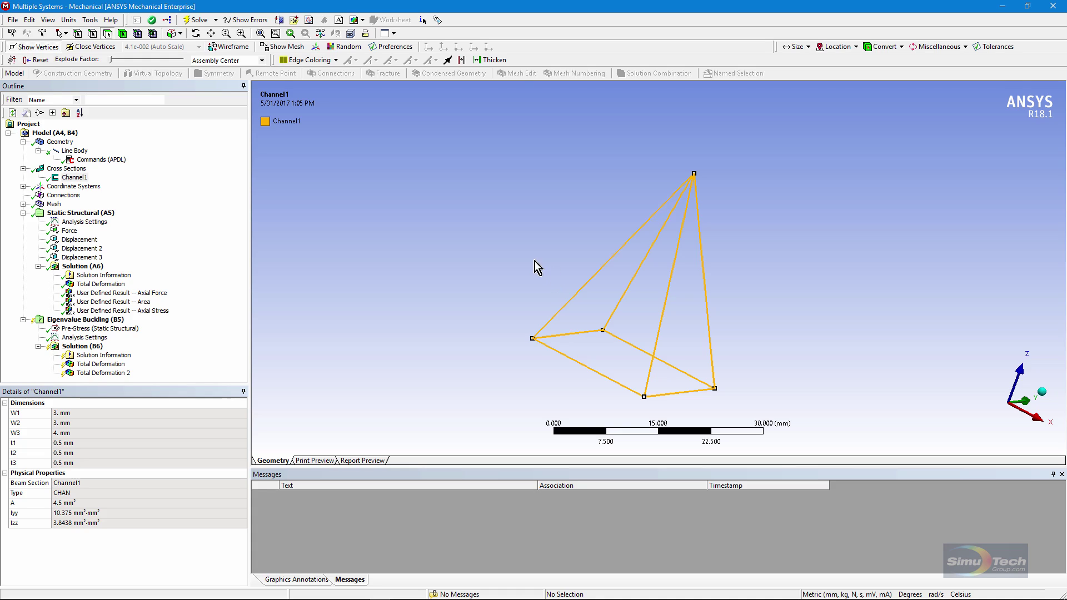
Show the Line Body properties and toggle the vertex markers off and back on
{"action": "left_click", "coordinate": [76, 151]}
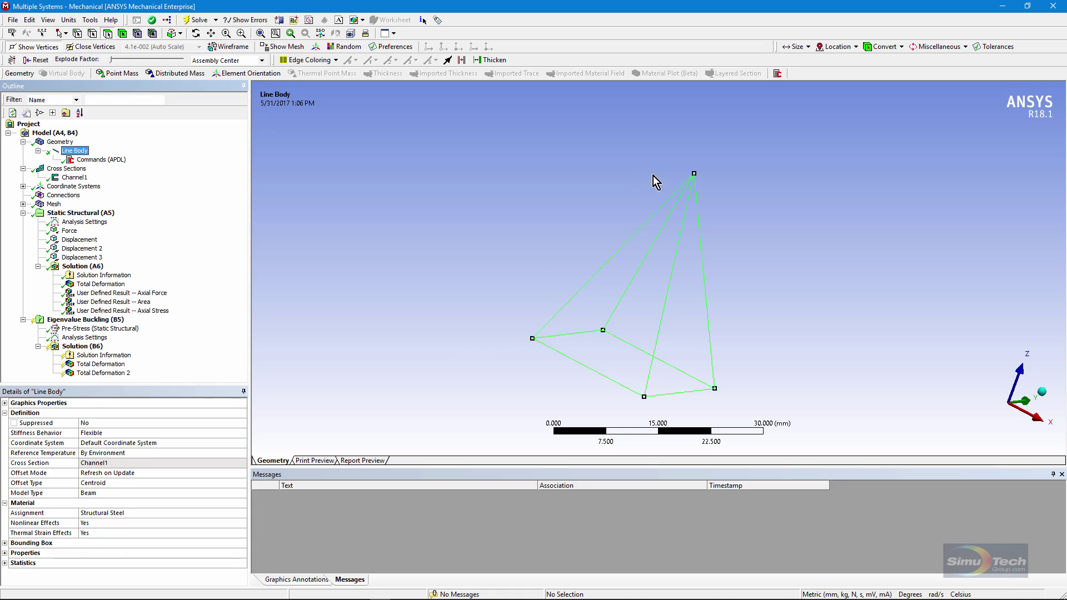
{"action": "left_click", "coordinate": [38, 46]}
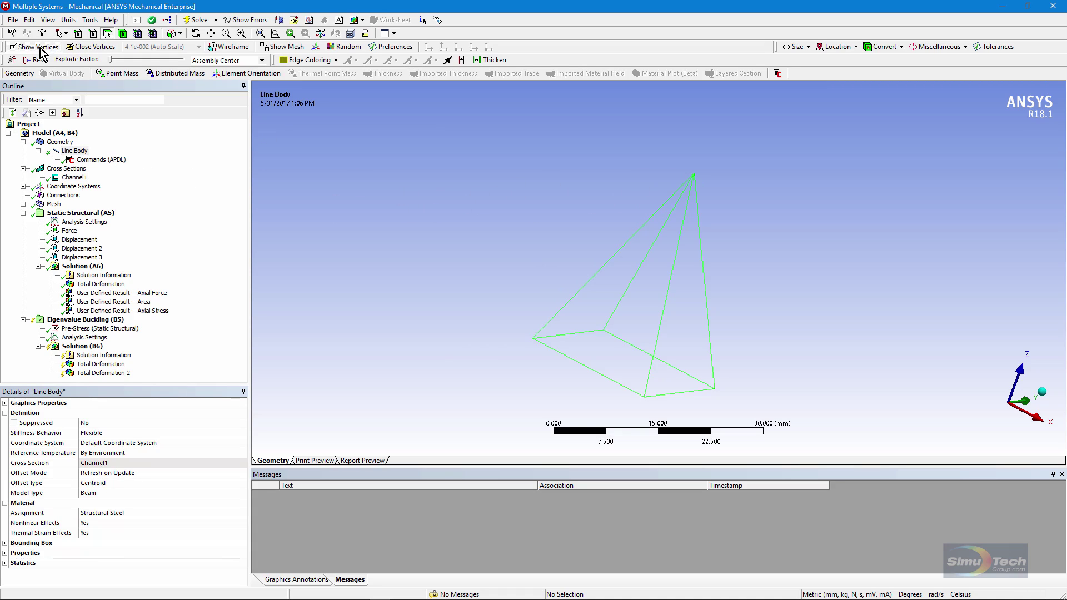
{"action": "left_click", "coordinate": [39, 48]}
Select Mesh and orbit the meshed beam bodies
{"action": "left_click", "coordinate": [53, 205]}
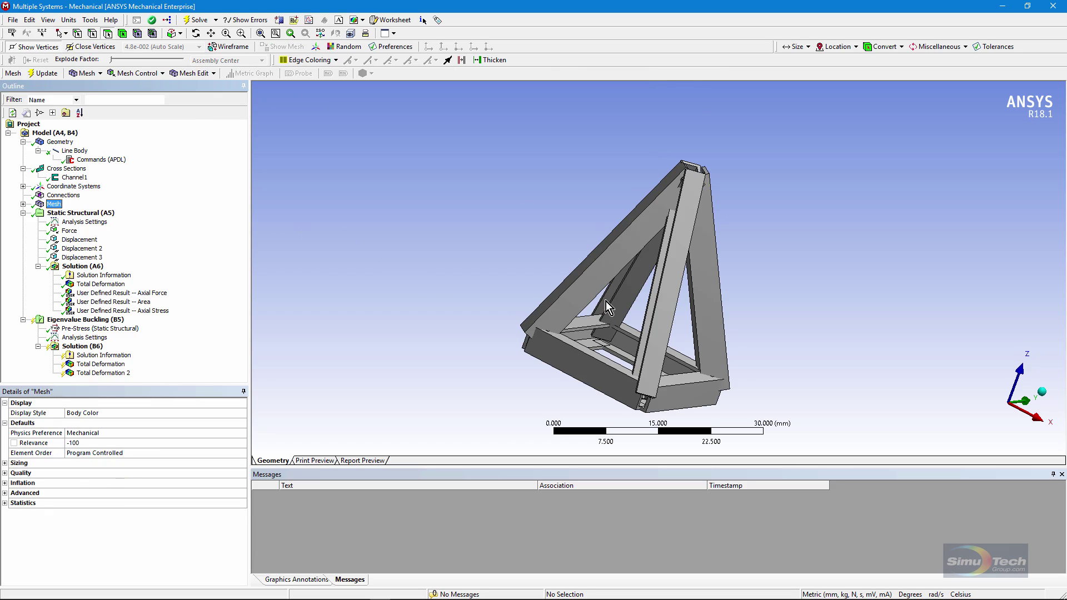
{"action": "middle_click_drag", "start_coordinate": [609, 307], "coordinate": [664, 337]}
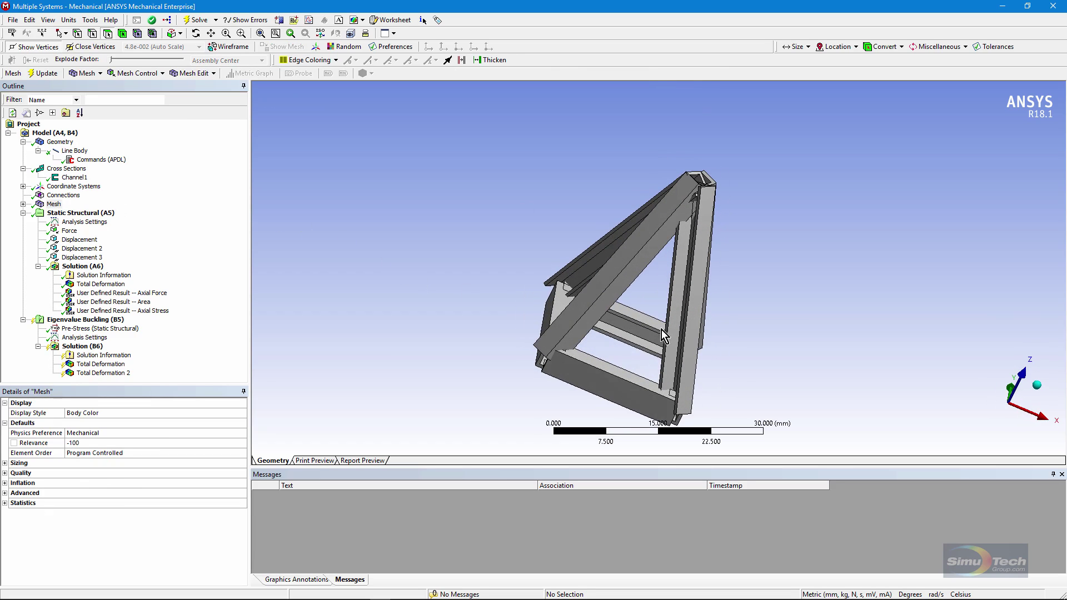
{"action": "left_click", "coordinate": [54, 205]}
{"action": "middle_click_drag", "start_coordinate": [669, 301], "coordinate": [717, 305]}
Inspect the Edge Sizing control on 8 edges: 1 division, Hard behavior, no bias
{"action": "left_click", "coordinate": [23, 204]}
{"action": "left_click", "coordinate": [83, 213]}
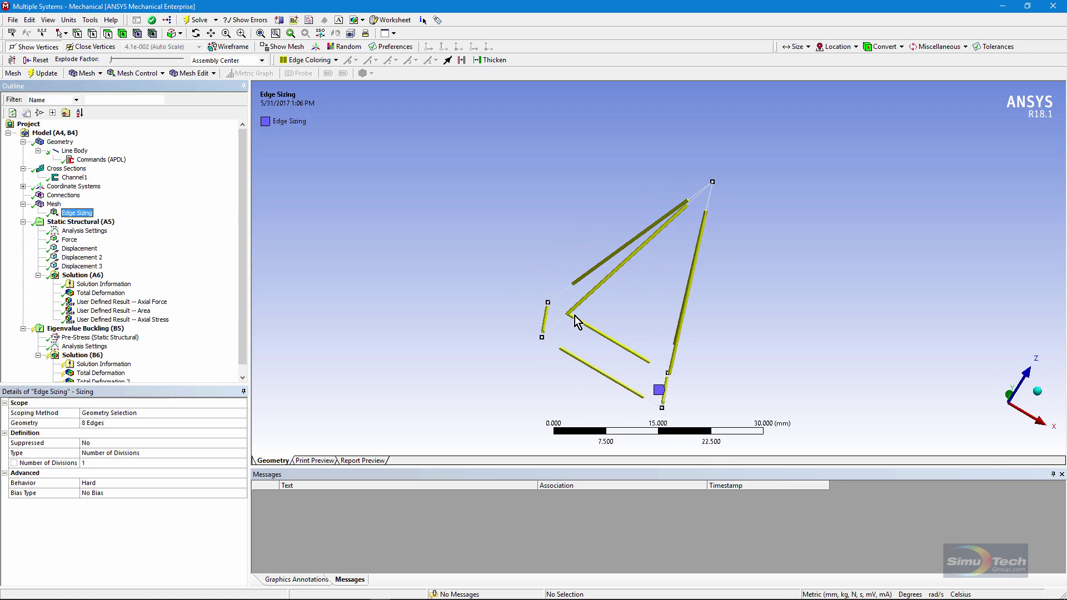
{"action": "middle_click_drag", "start_coordinate": [579, 318], "coordinate": [601, 334]}
{"action": "left_click", "coordinate": [55, 204]}
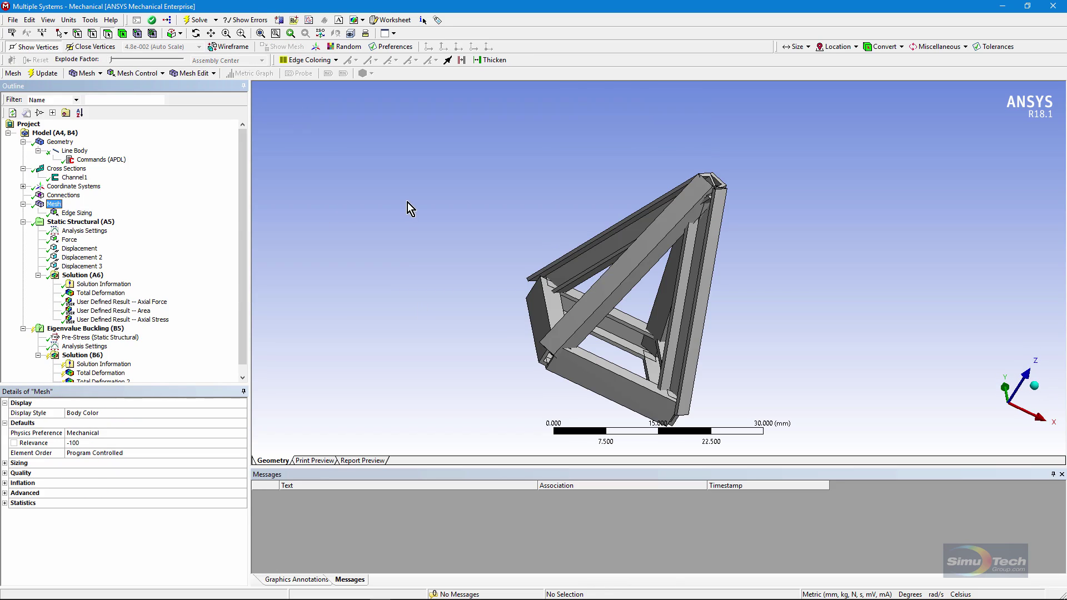
Insert an End Release on the diagonal truss edge, scoped to the pyramid's top vertex
{"action": "left_click", "coordinate": [64, 196]}
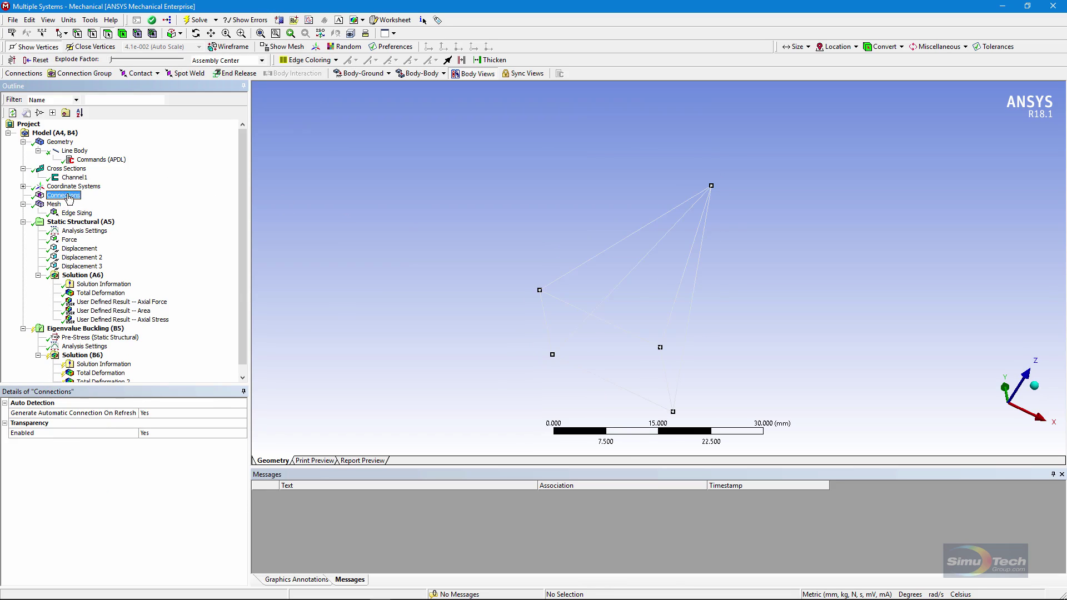
{"action": "mouse_move", "coordinate": [694, 303]}
{"action": "middle_mouse_down"}
{"action": "mouse_move", "coordinate": [715, 295]}
{"action": "mouse_move", "coordinate": [697, 295]}
{"action": "middle_mouse_up"}
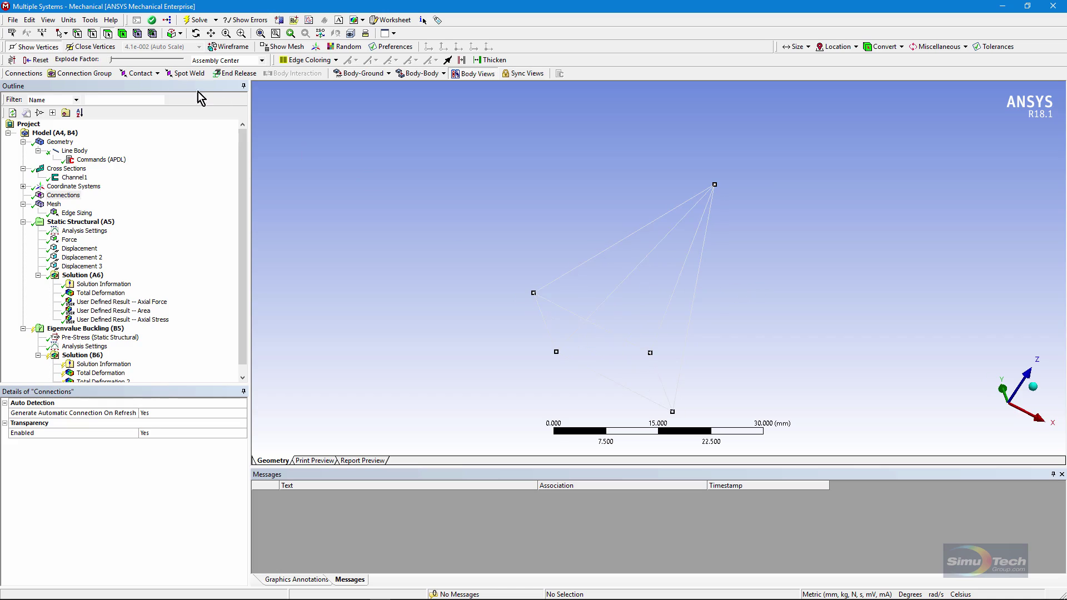
{"action": "left_click", "coordinate": [93, 35]}
{"action": "left_click", "coordinate": [631, 276]}
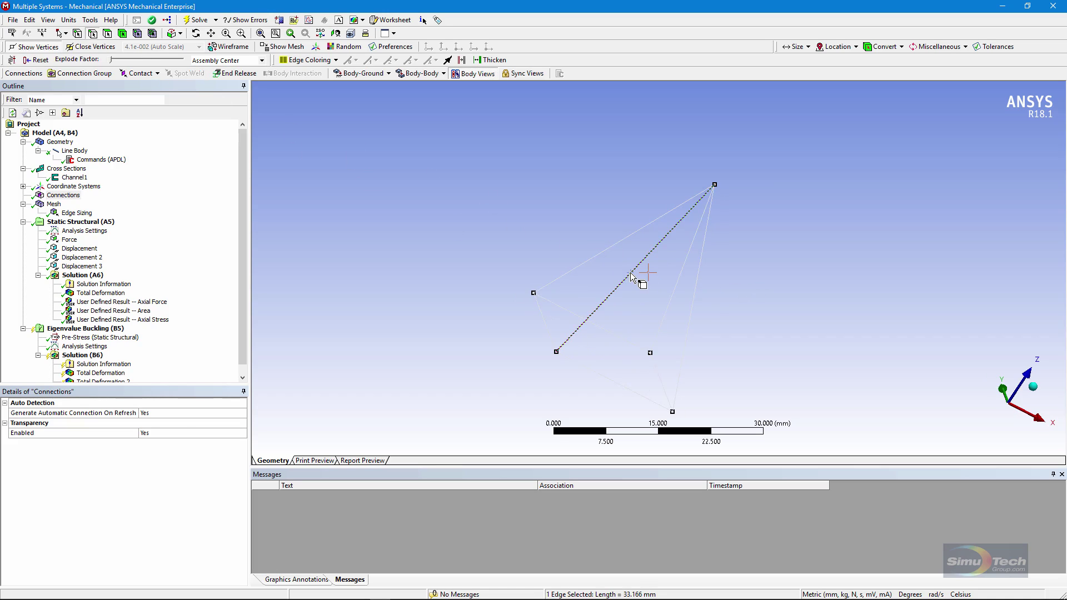
{"action": "right_click", "coordinate": [626, 277]}
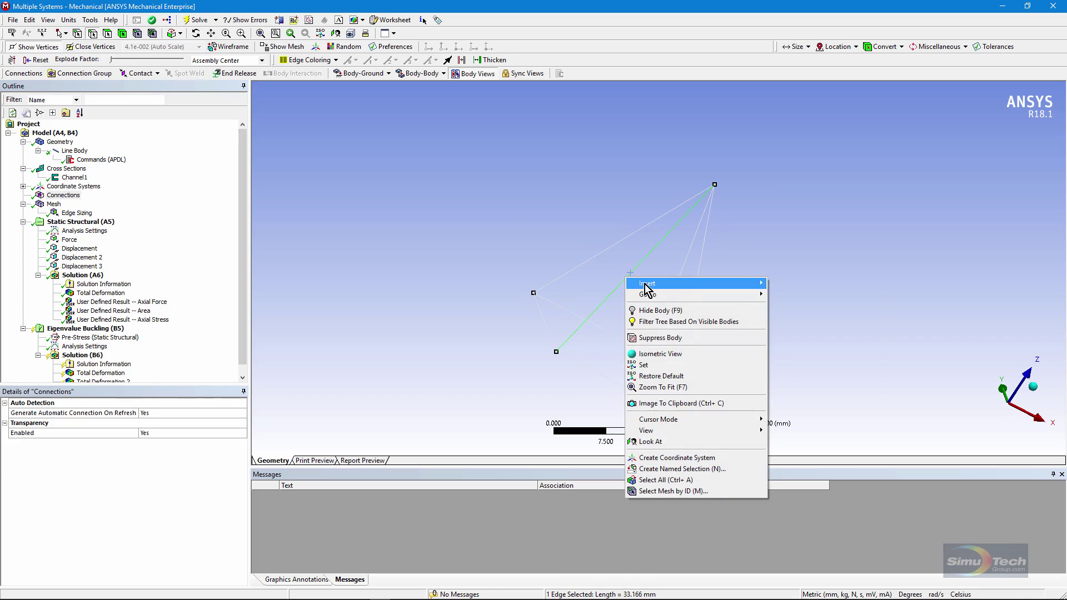
{"action": "mouse_move", "coordinate": [647, 287]}
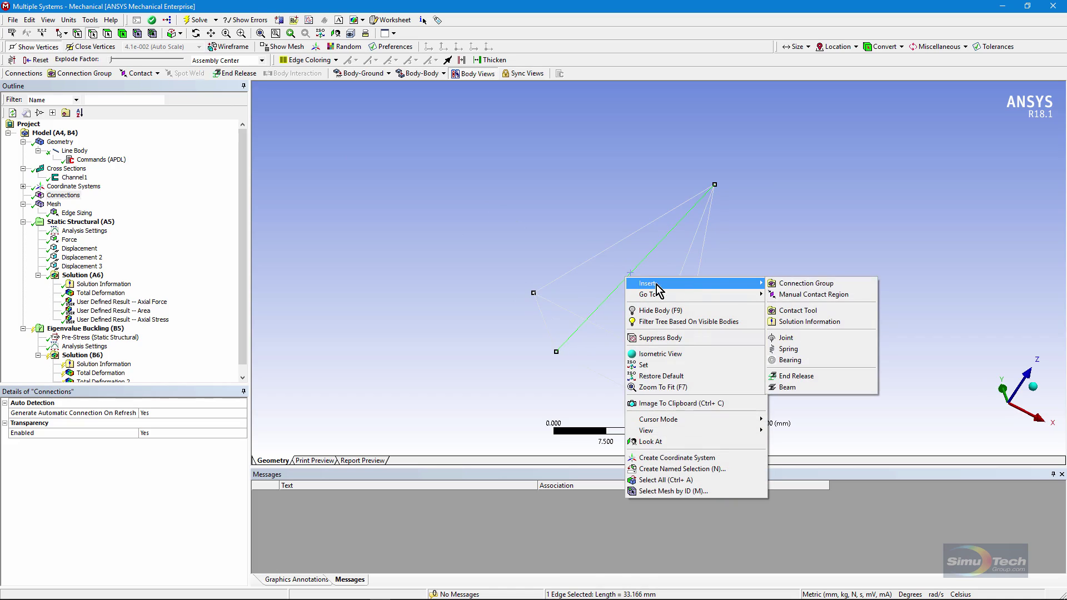
{"action": "left_click", "coordinate": [809, 374]}
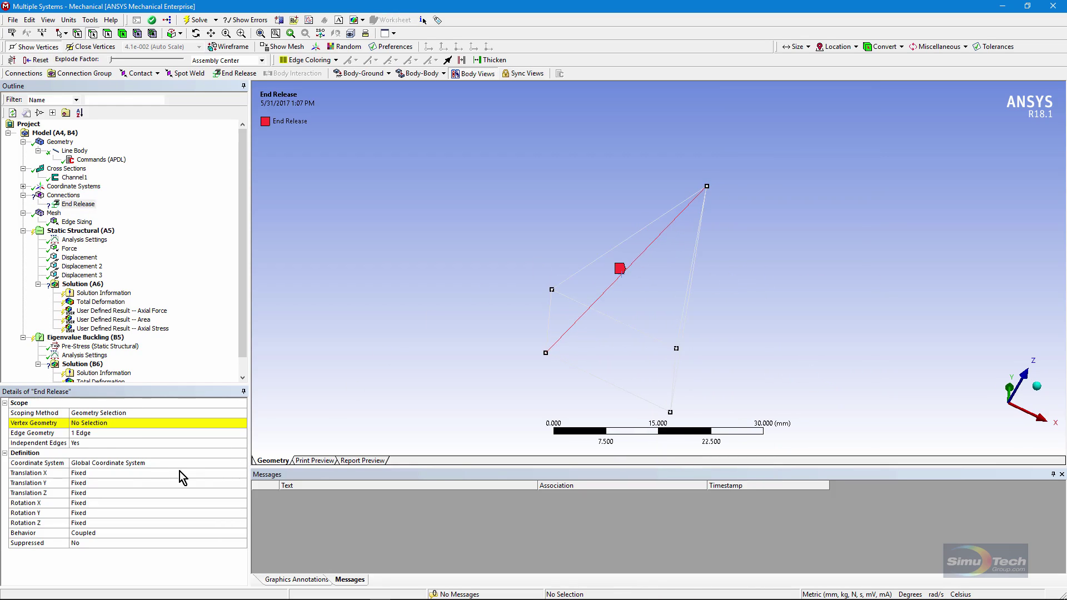
{"action": "left_click", "coordinate": [101, 423]}
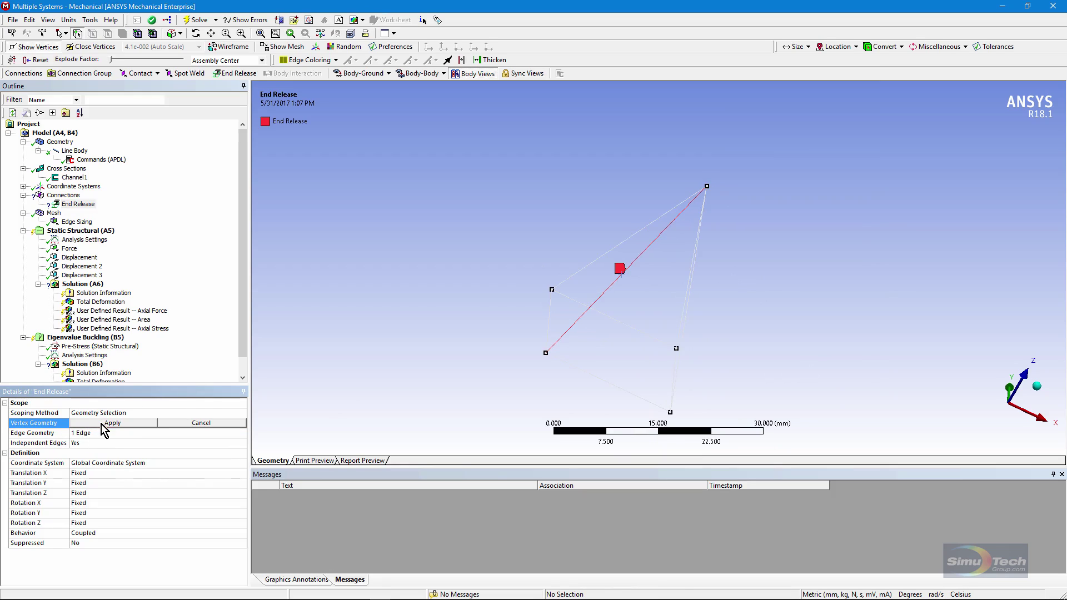
{"action": "left_click", "coordinate": [706, 187]}
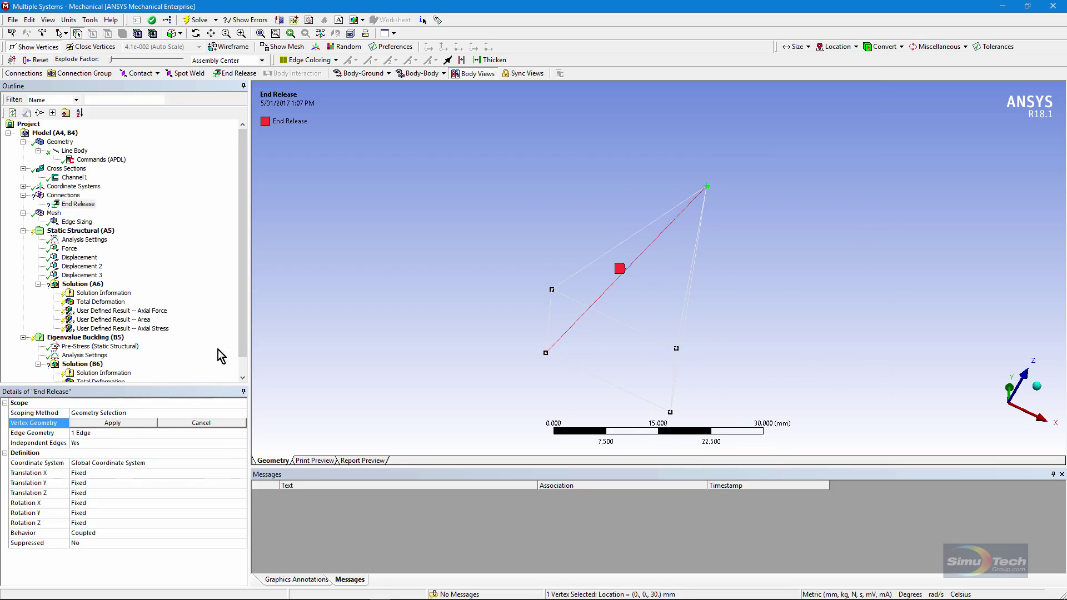
{"action": "left_click", "coordinate": [122, 424]}
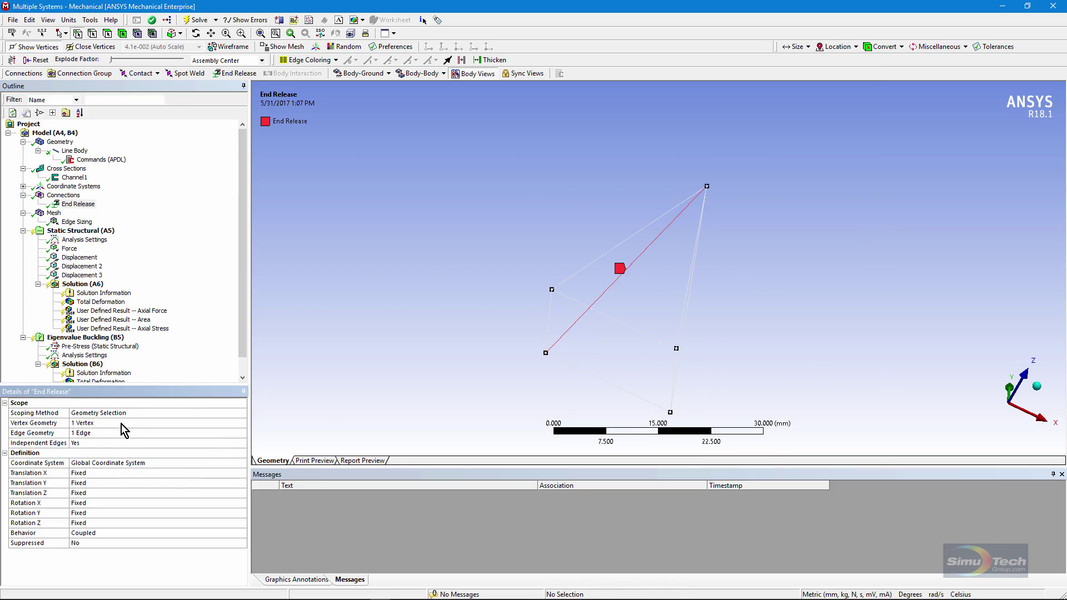
Set the End Release's Rotation X, Y and Z to Free
{"action": "left_click", "coordinate": [157, 504]}
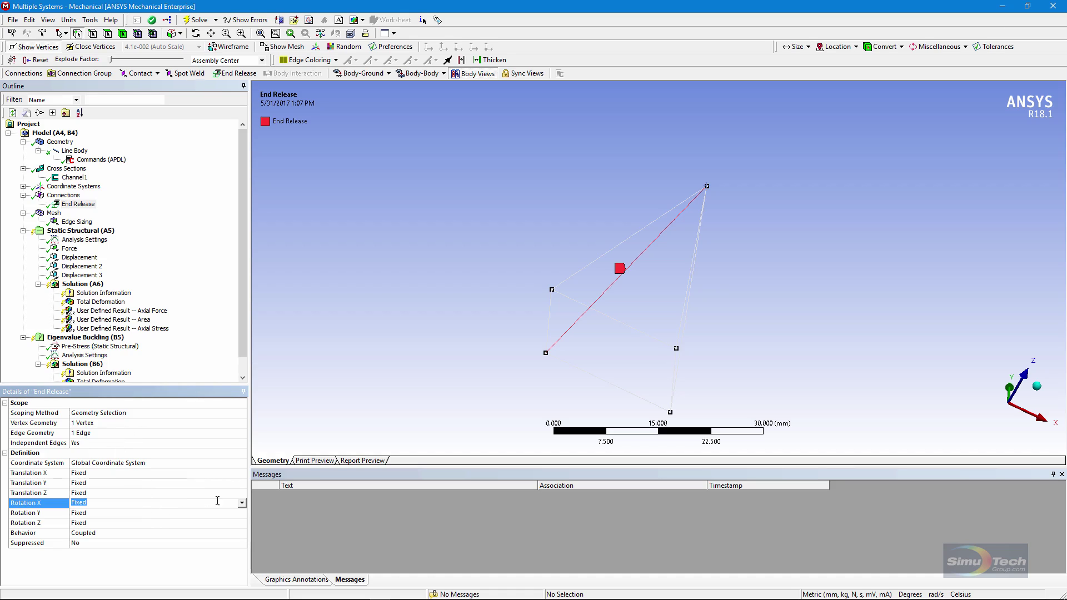
{"action": "left_click", "coordinate": [242, 503]}
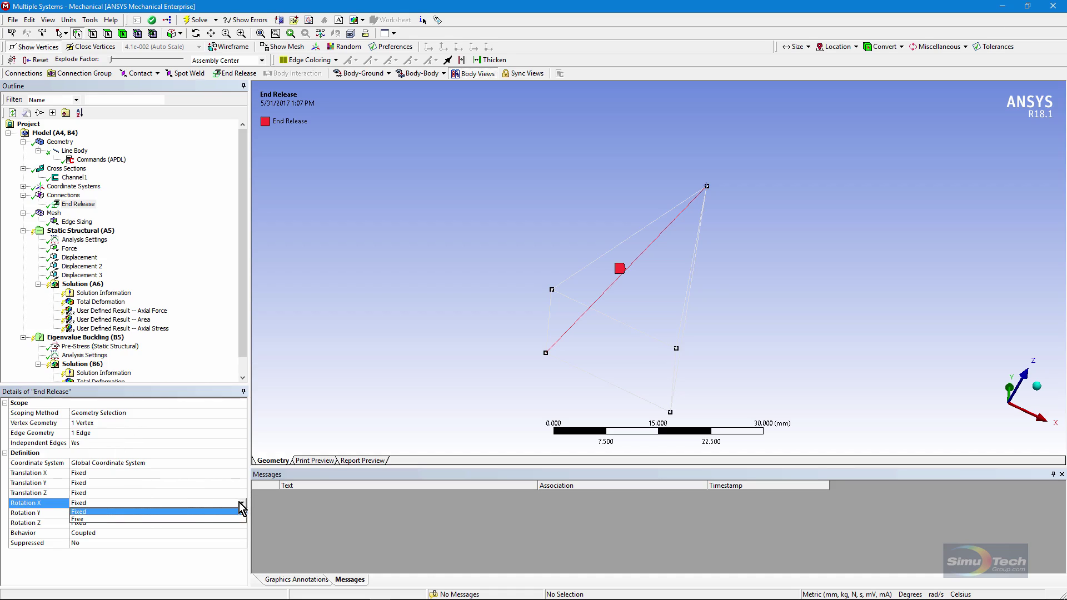
{"action": "left_click", "coordinate": [114, 522]}
{"action": "left_click", "coordinate": [175, 513]}
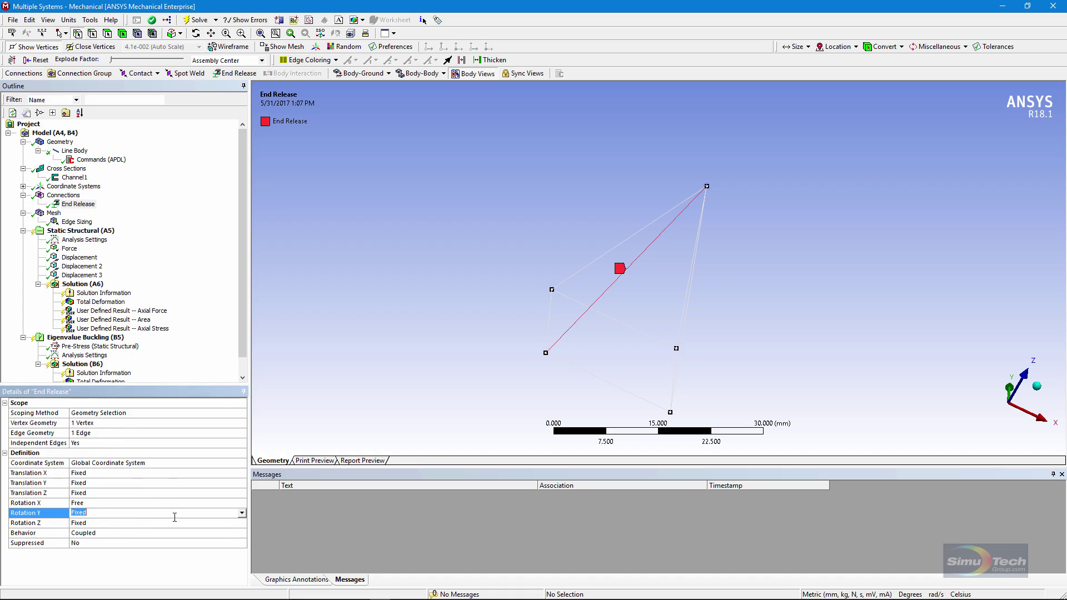
{"action": "left_click", "coordinate": [242, 514]}
{"action": "left_click", "coordinate": [111, 528]}
{"action": "left_click", "coordinate": [245, 525]}
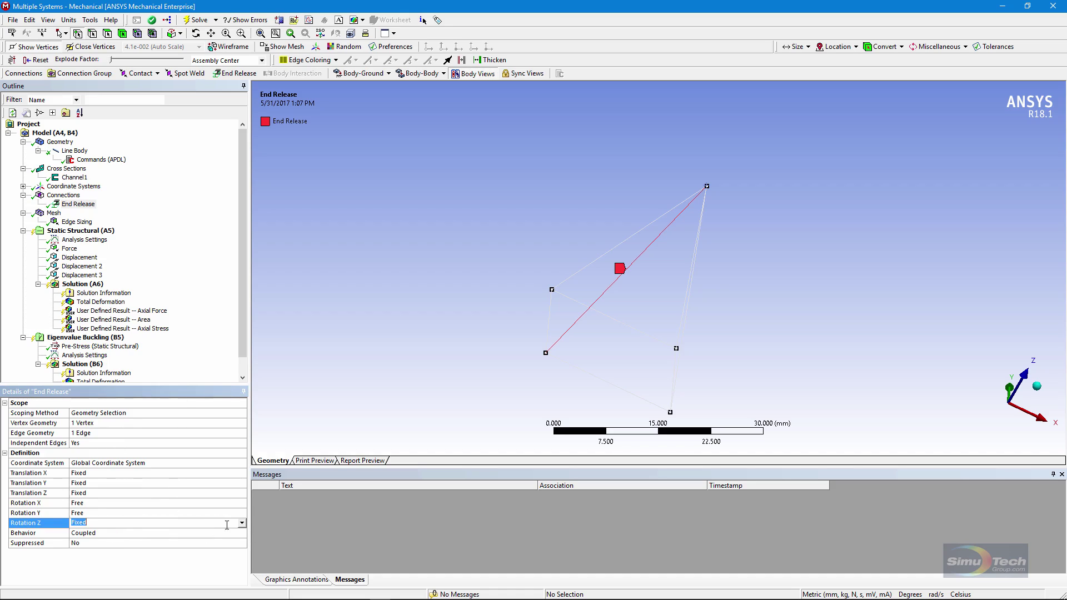
{"action": "left_click", "coordinate": [244, 525]}
{"action": "left_click", "coordinate": [124, 530]}
{"action": "mouse_move", "coordinate": [695, 228]}
{"action": "middle_mouse_down"}
{"action": "mouse_move", "coordinate": [689, 240]}
{"action": "mouse_move", "coordinate": [720, 189]}
{"action": "mouse_move", "coordinate": [712, 215]}
{"action": "mouse_move", "coordinate": [752, 231]}
{"action": "mouse_move", "coordinate": [713, 183]}
{"action": "middle_mouse_up"}
{"action": "mouse_move", "coordinate": [712, 254]}
{"action": "middle_mouse_down"}
{"action": "mouse_move", "coordinate": [692, 239]}
{"action": "mouse_move", "coordinate": [758, 228]}
{"action": "mouse_move", "coordinate": [781, 239]}
{"action": "mouse_move", "coordinate": [758, 253]}
{"action": "middle_mouse_up"}
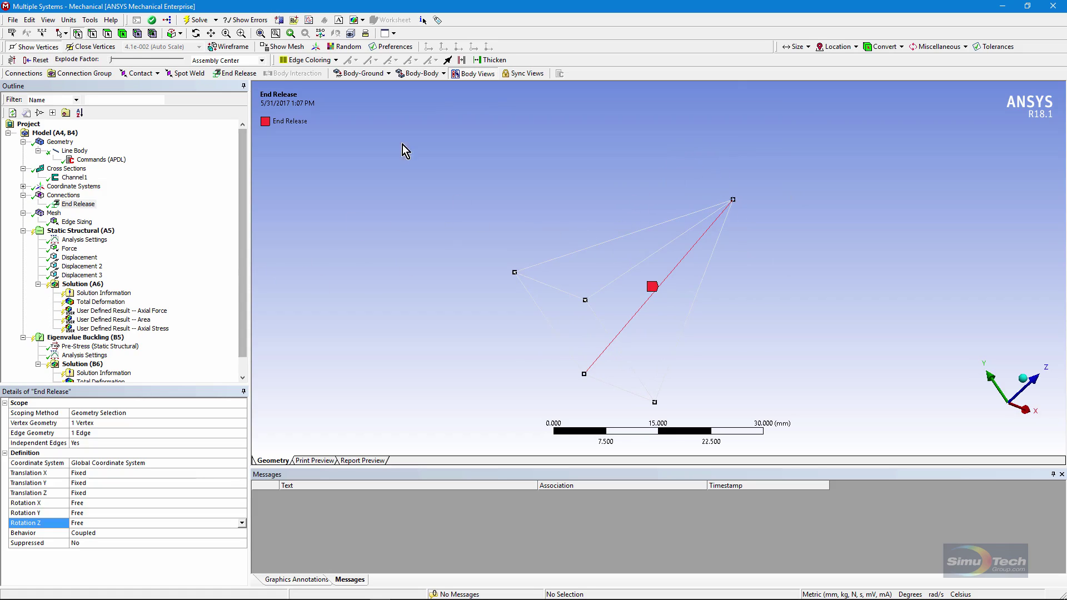
Insert End Release 2 on the truss's top edge, scoped to its top-right vertex
{"action": "left_click", "coordinate": [93, 34]}
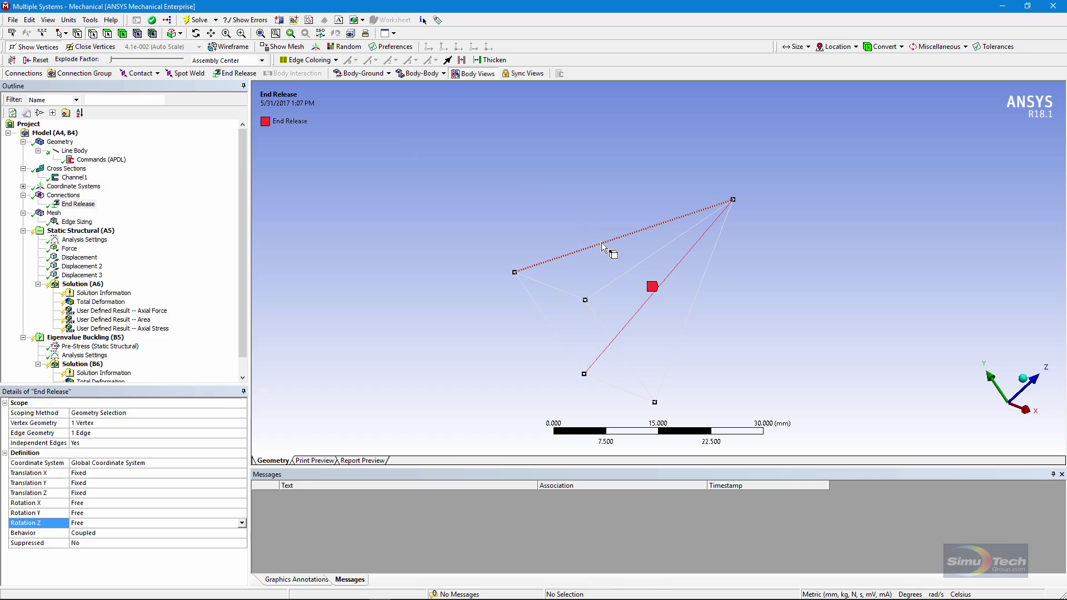
{"action": "left_click", "coordinate": [601, 242]}
{"action": "right_click", "coordinate": [601, 242]}
{"action": "mouse_move", "coordinate": [685, 254]}
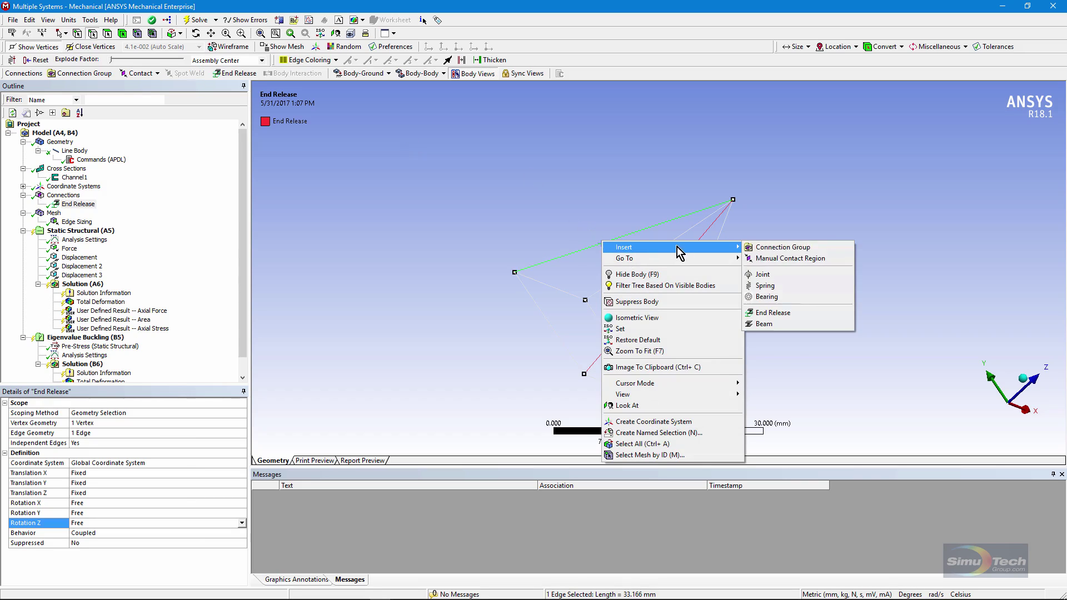
{"action": "left_click", "coordinate": [772, 313]}
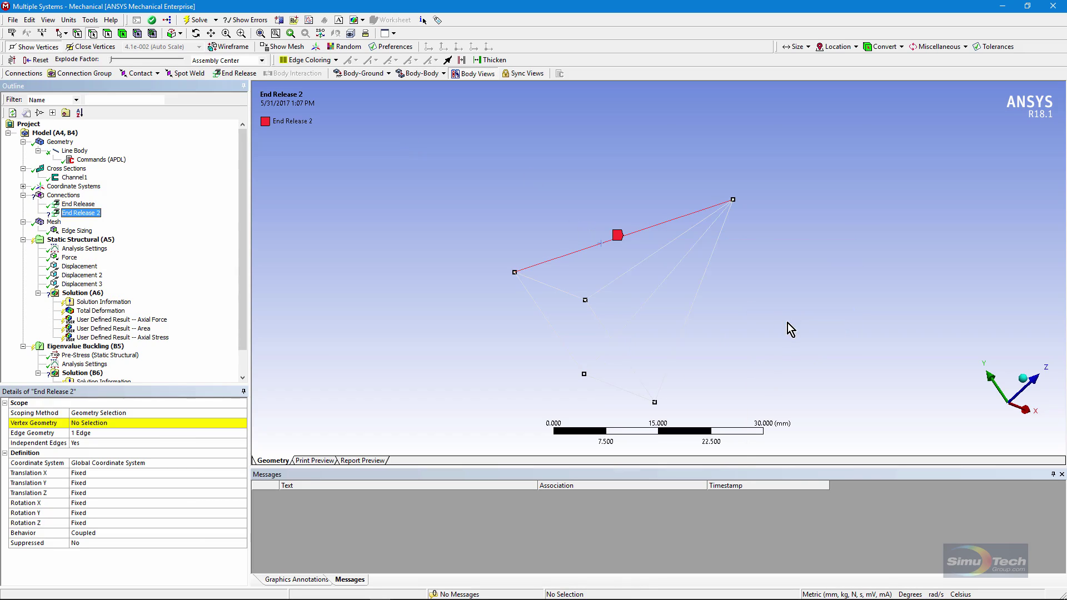
{"action": "left_click", "coordinate": [104, 423]}
{"action": "left_click", "coordinate": [105, 428]}
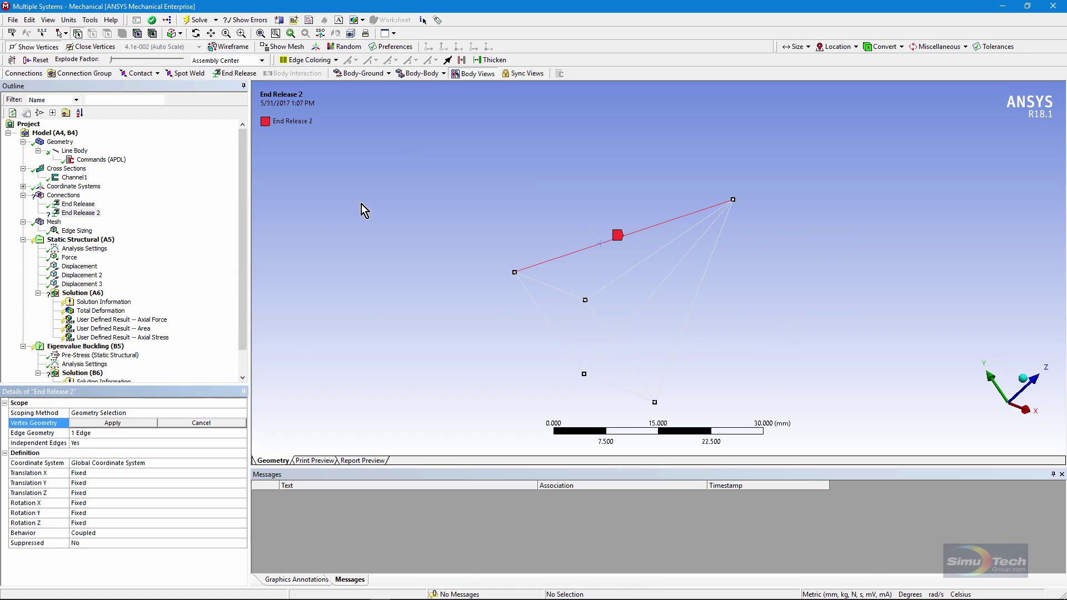
{"action": "left_click", "coordinate": [733, 200]}
{"action": "left_click", "coordinate": [100, 423]}
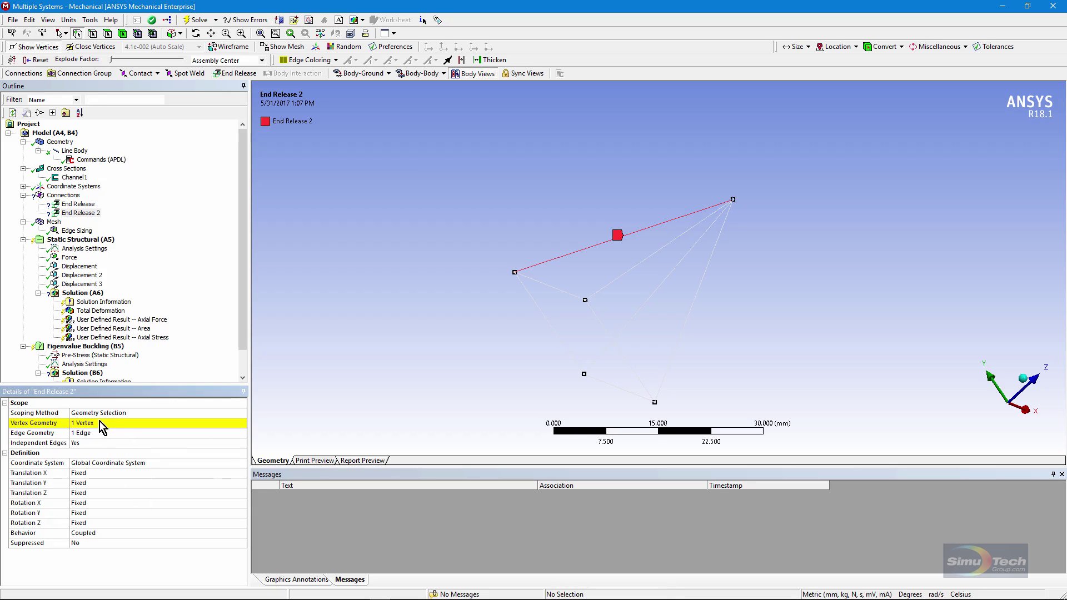
Review the first End Release's settings while rotating the truss
{"action": "left_click", "coordinate": [78, 203]}
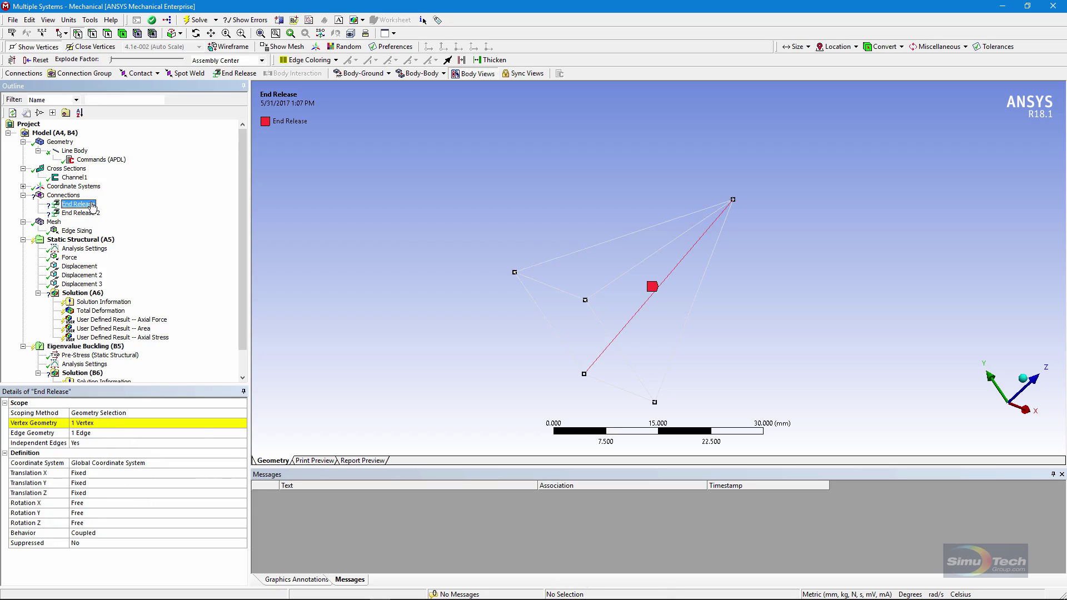
{"action": "middle_click_drag", "start_coordinate": [500, 347], "coordinate": [529, 343]}
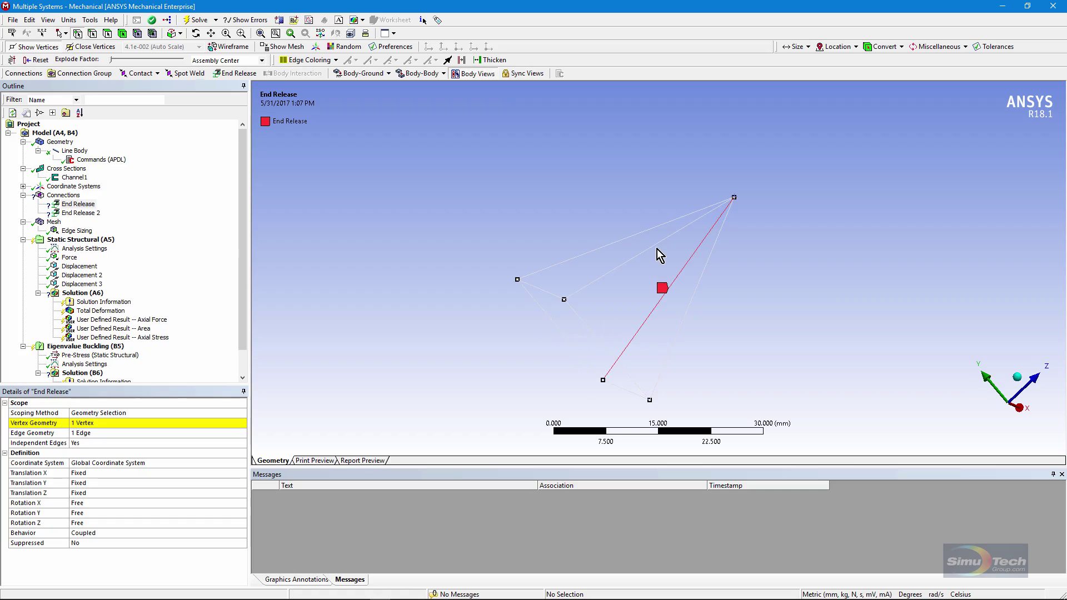
{"action": "mouse_move", "coordinate": [658, 249]}
{"action": "middle_mouse_down"}
{"action": "mouse_move", "coordinate": [638, 250]}
{"action": "mouse_move", "coordinate": [667, 238]}
{"action": "middle_mouse_up"}
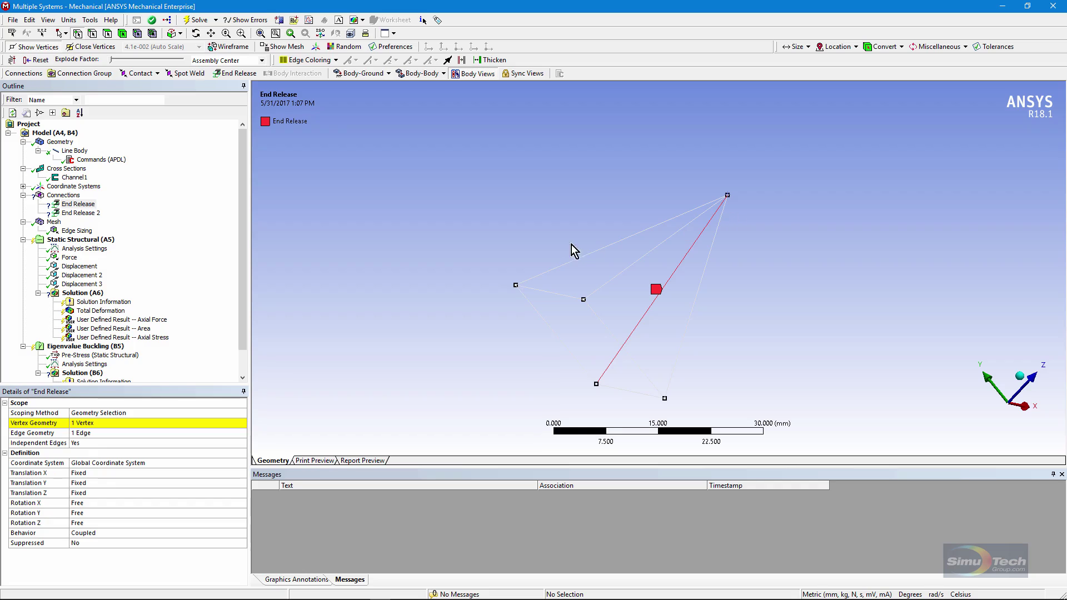
Show the Line Body properties and orbit the model
{"action": "left_click", "coordinate": [75, 151]}
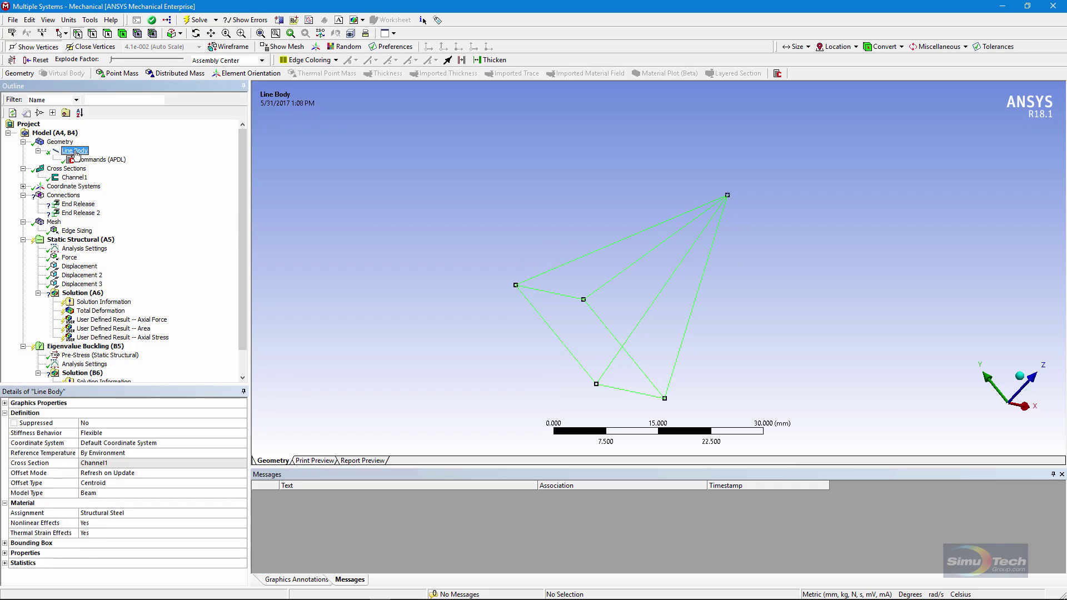
{"action": "middle_click_drag", "start_coordinate": [448, 291], "coordinate": [634, 307]}
{"action": "middle_click_drag", "start_coordinate": [714, 248], "coordinate": [669, 254]}
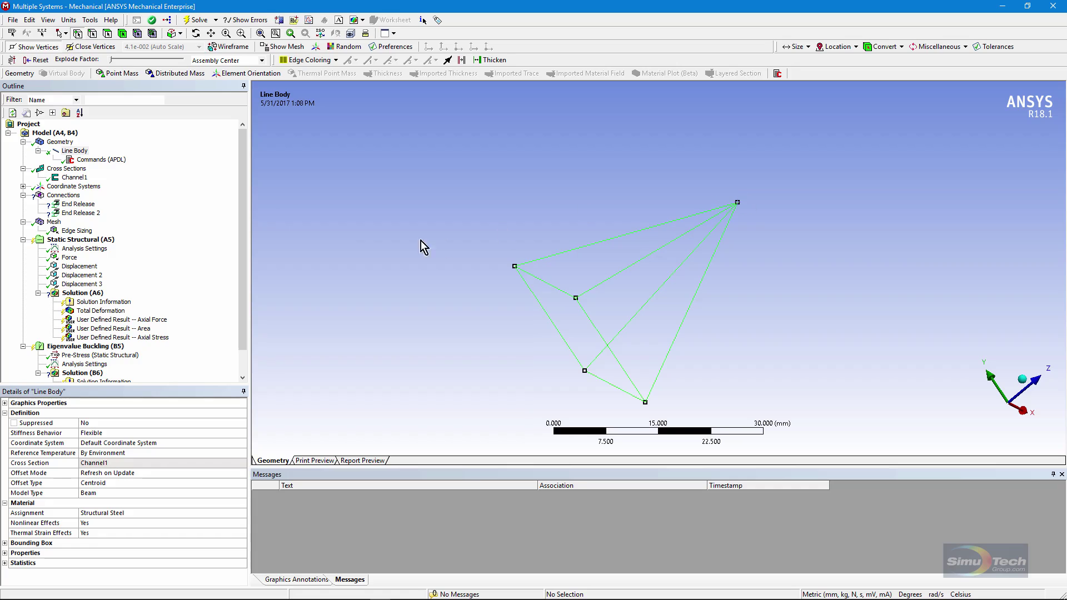
Delete End Release and End Release 2 together, confirming the deletion
{"action": "left_click", "coordinate": [78, 206]}
{"action": "left_click", "coordinate": [77, 214], "text": "ctrl"}
{"action": "right_click", "coordinate": [77, 214]}
{"action": "left_click", "coordinate": [99, 264]}
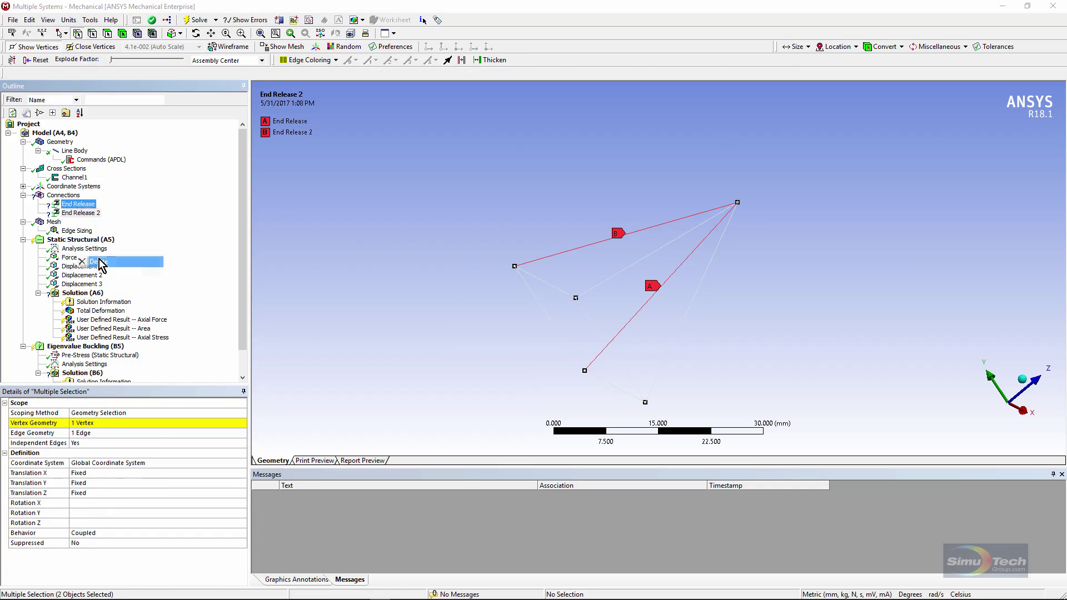
{"action": "left_click", "coordinate": [527, 348]}
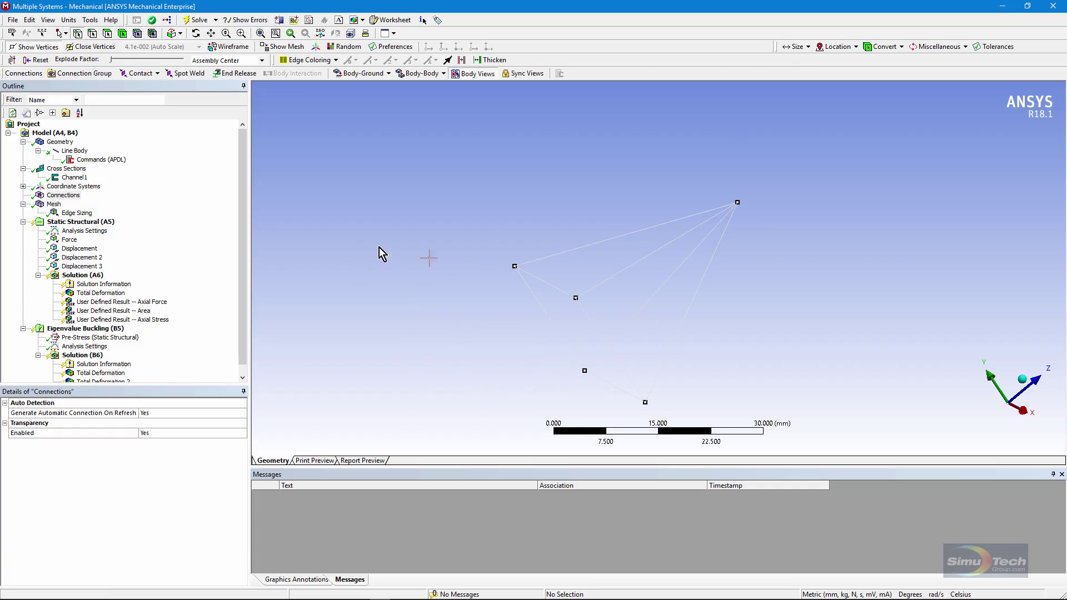
Read the Line Body's Commands (APDL) snippet, highlighting the LINK section type in its ET/SECTYPE/SECDATA lines
{"action": "left_click", "coordinate": [96, 160]}
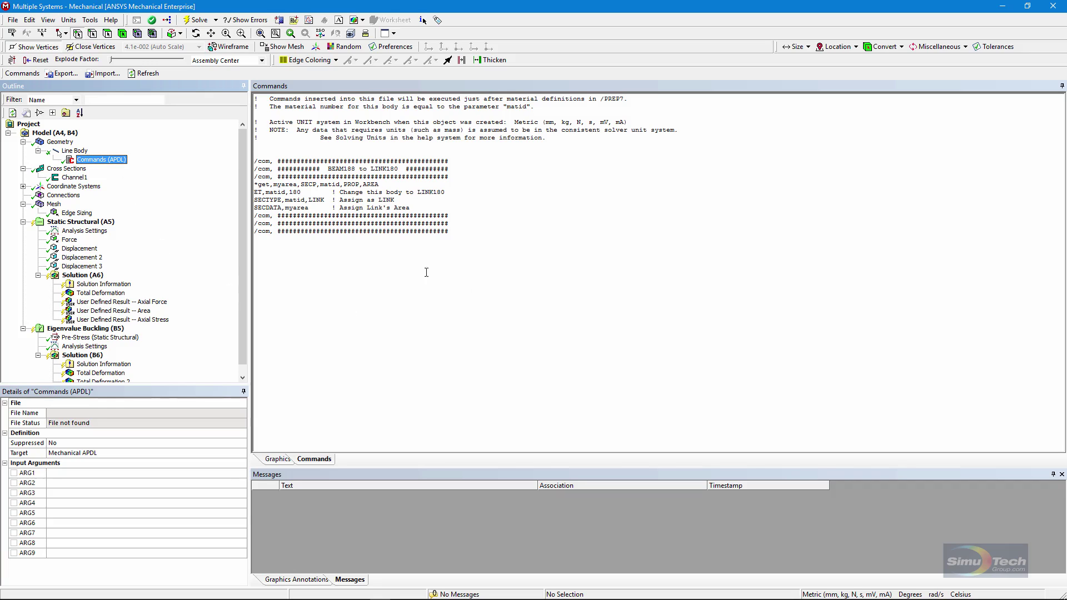
{"action": "scroll", "coordinate": [317, 286], "scroll_direction": "up", "scroll_amount": 6, "text": "ctrl"}
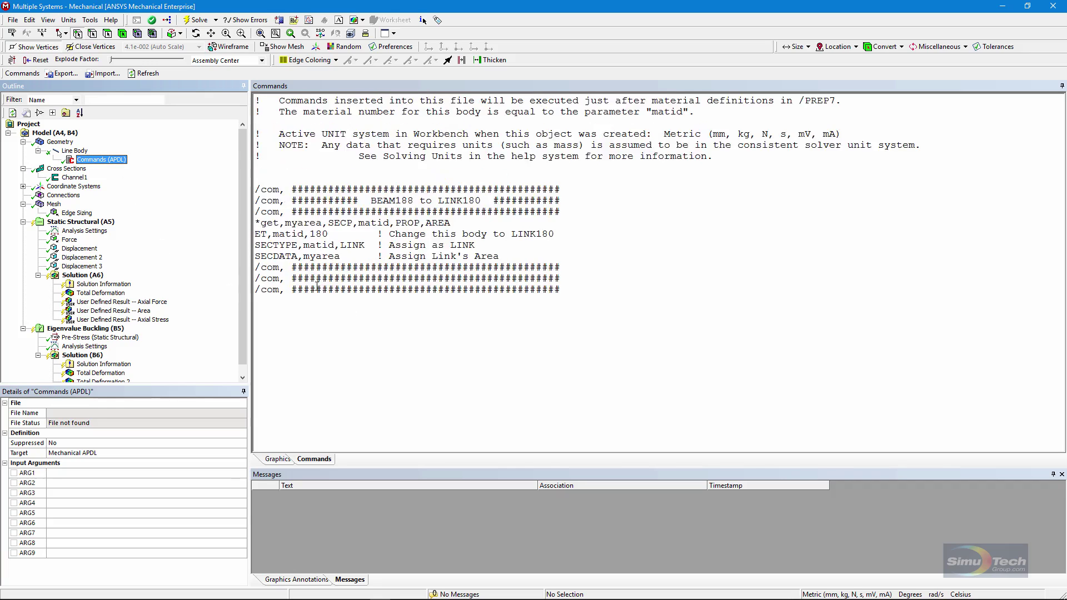
{"action": "scroll", "coordinate": [319, 295], "scroll_direction": "up", "scroll_amount": 2, "text": "ctrl"}
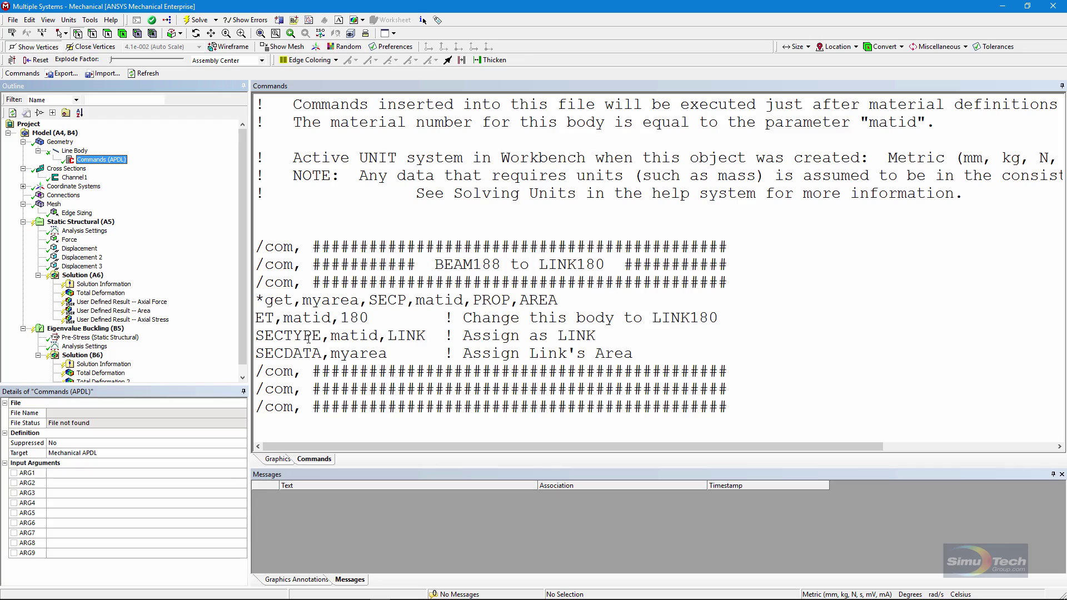
{"action": "left_click_drag", "start_coordinate": [340, 336], "coordinate": [400, 335]}
{"action": "left_click", "coordinate": [426, 340]}
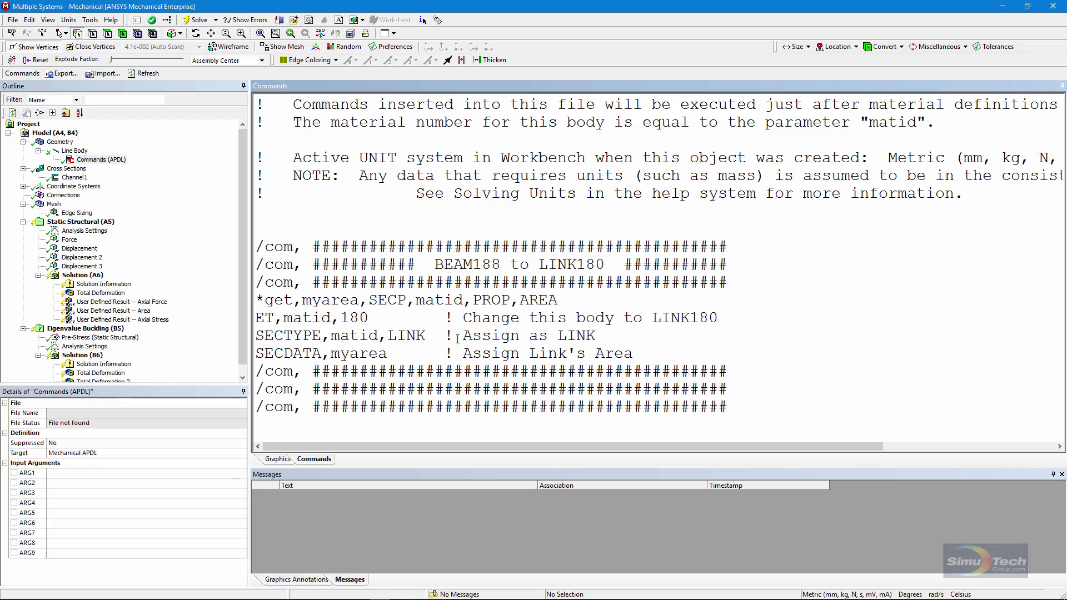
{"action": "left_click", "coordinate": [339, 300]}
Show the meshed channel-beam truss and orbit it to another angle
{"action": "left_click", "coordinate": [54, 204]}
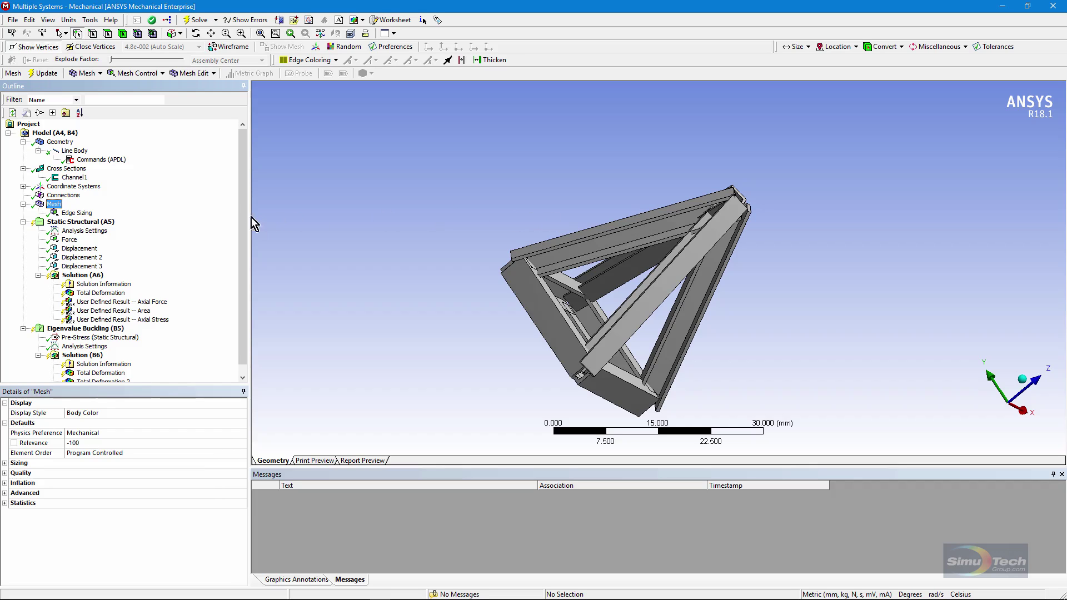
{"action": "middle_click_drag", "start_coordinate": [611, 278], "coordinate": [529, 295]}
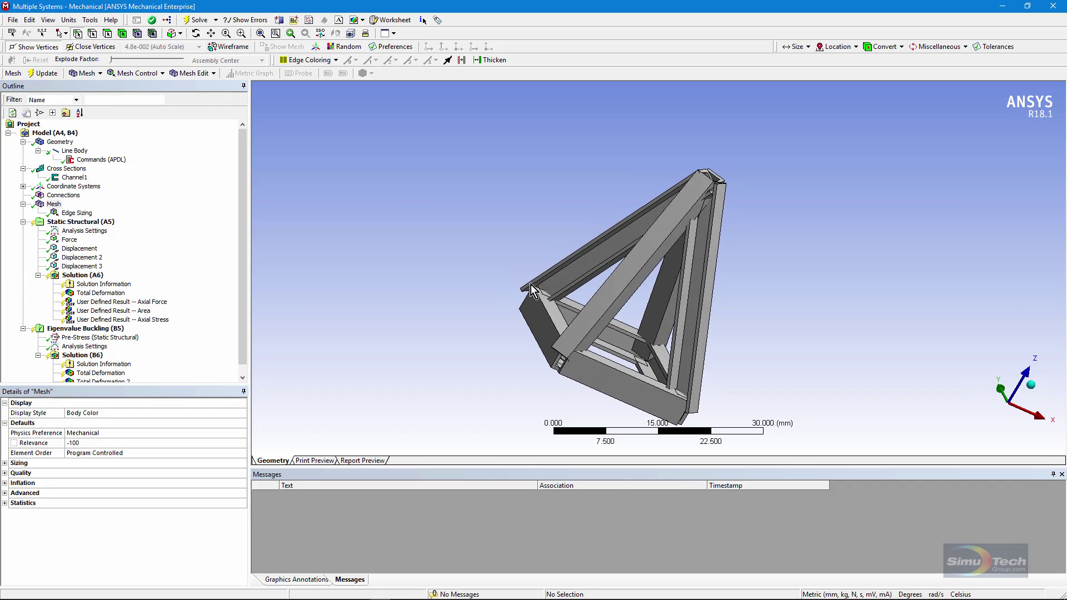
Review Displacement, Displacement 2, Displacement 3 and the 100 N X-force at the apex
{"action": "left_click", "coordinate": [80, 248]}
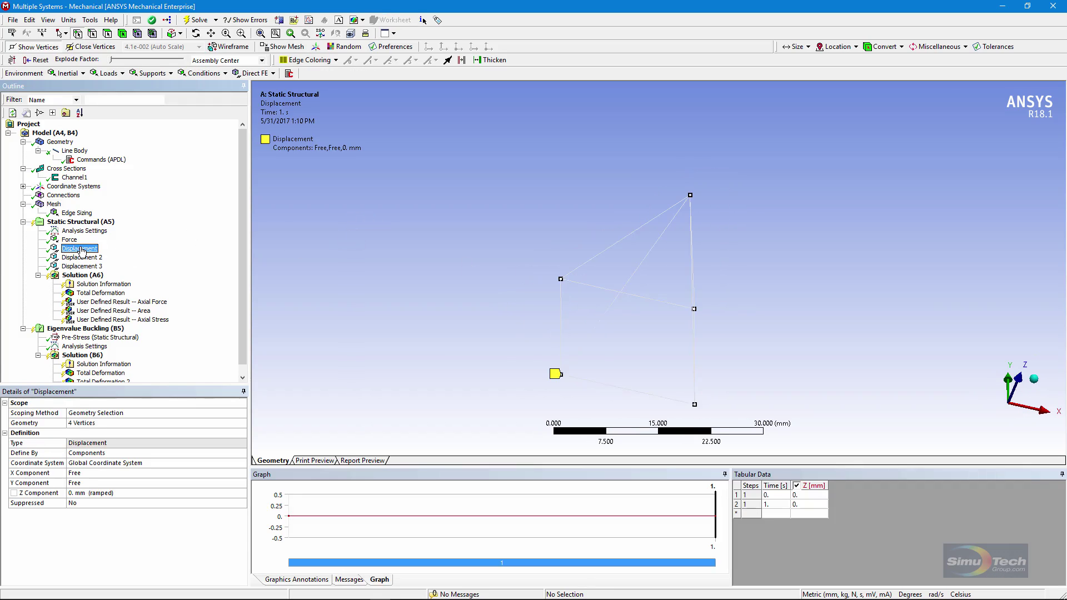
{"action": "left_click", "coordinate": [81, 258]}
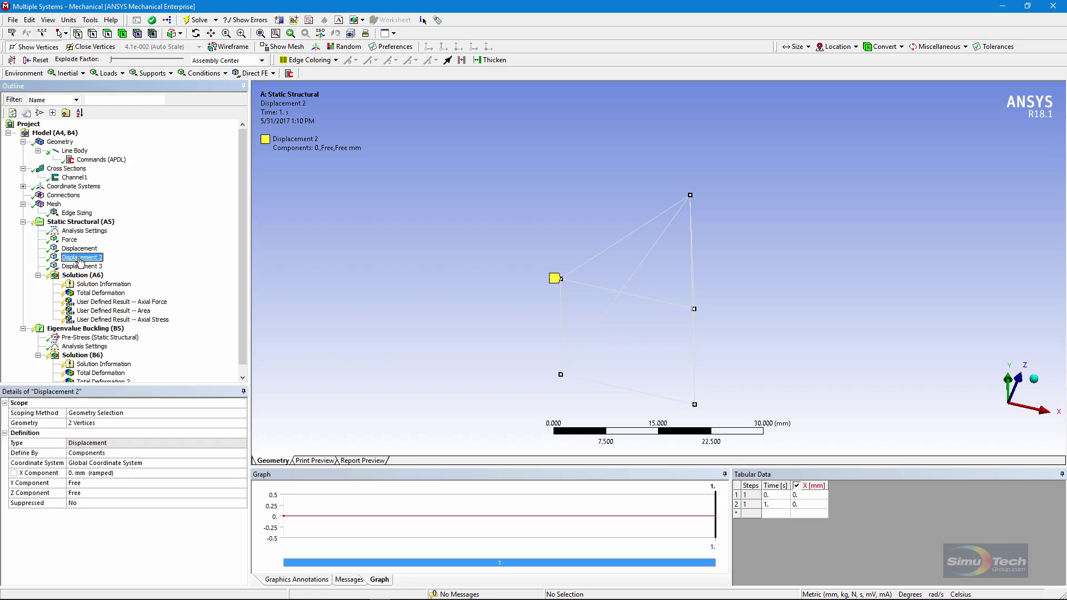
{"action": "left_click", "coordinate": [82, 266]}
{"action": "middle_click_drag", "start_coordinate": [432, 396], "coordinate": [399, 364]}
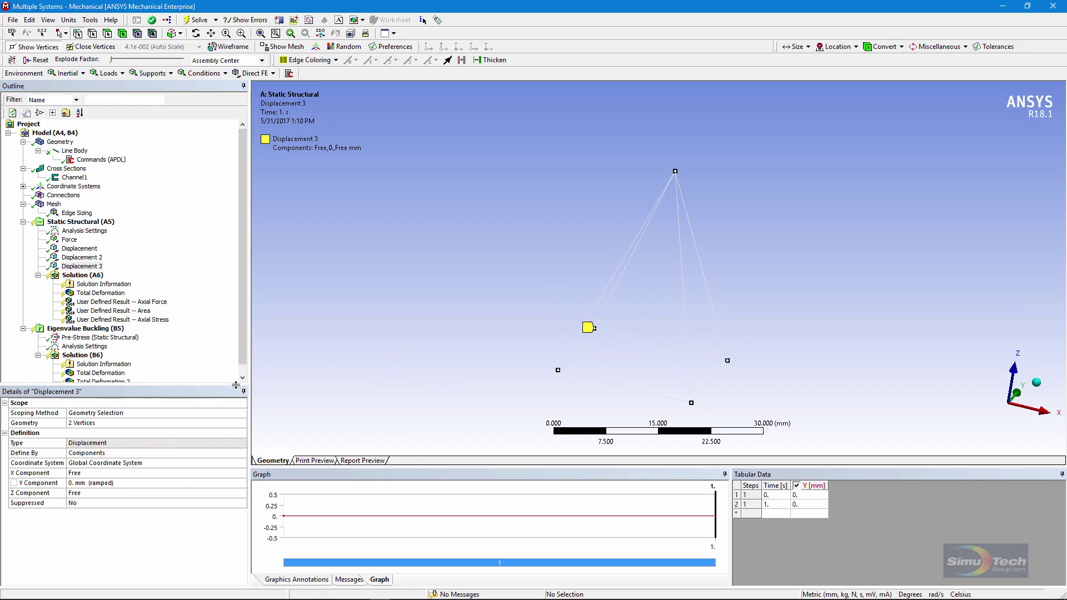
{"action": "left_click", "coordinate": [71, 241]}
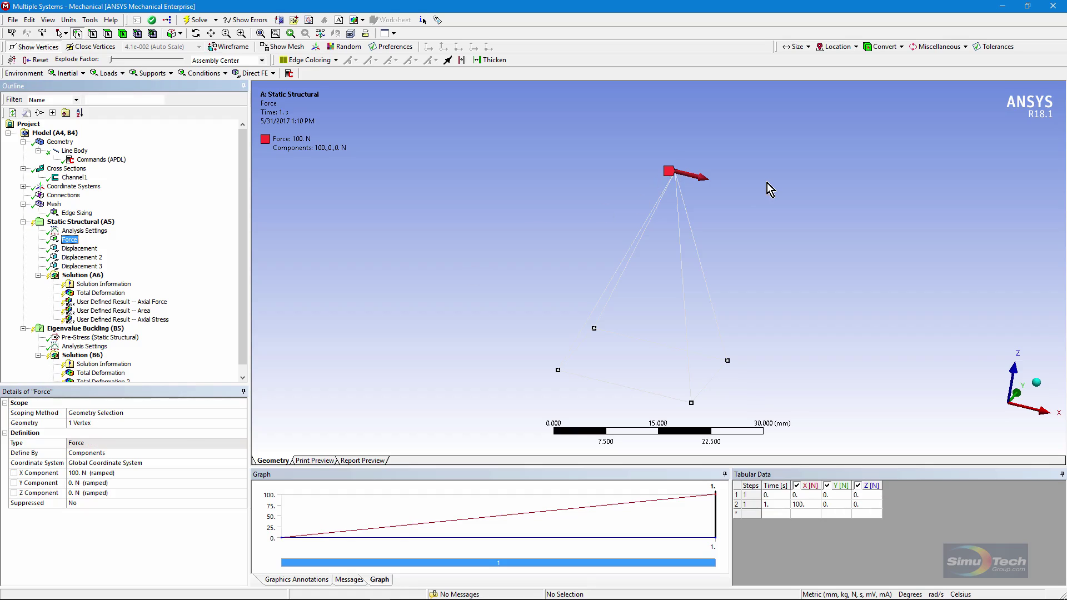
{"action": "scroll", "coordinate": [243, 309], "scroll_direction": "down", "scroll_amount": 1}
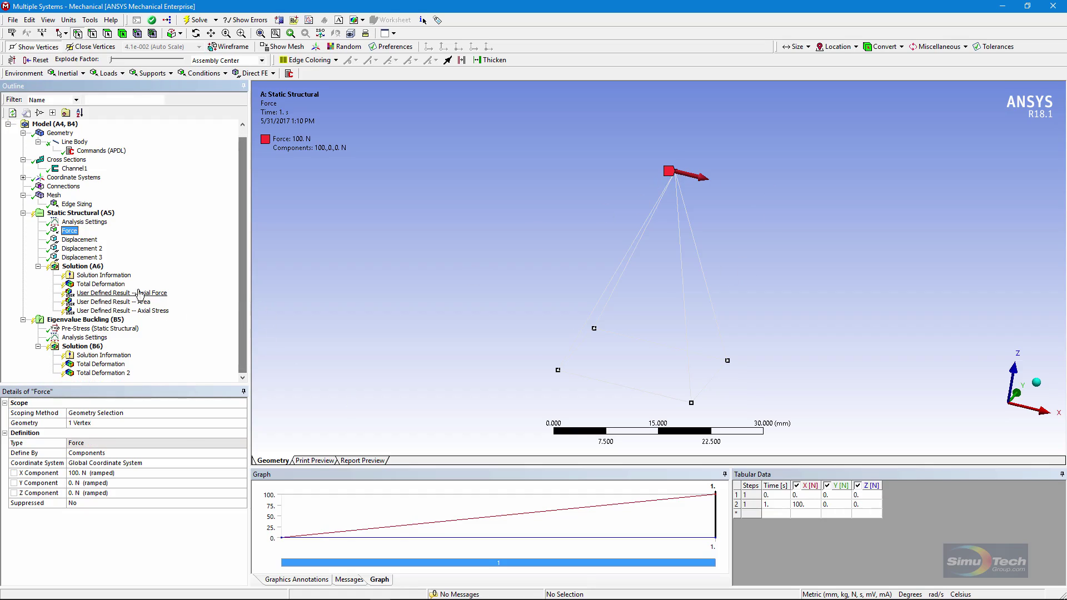
{"action": "left_click", "coordinate": [79, 267]}
Solve the static analysis and animate Total Deformation, peaking at 0.010683 mm at the apex
{"action": "right_click", "coordinate": [80, 271]}
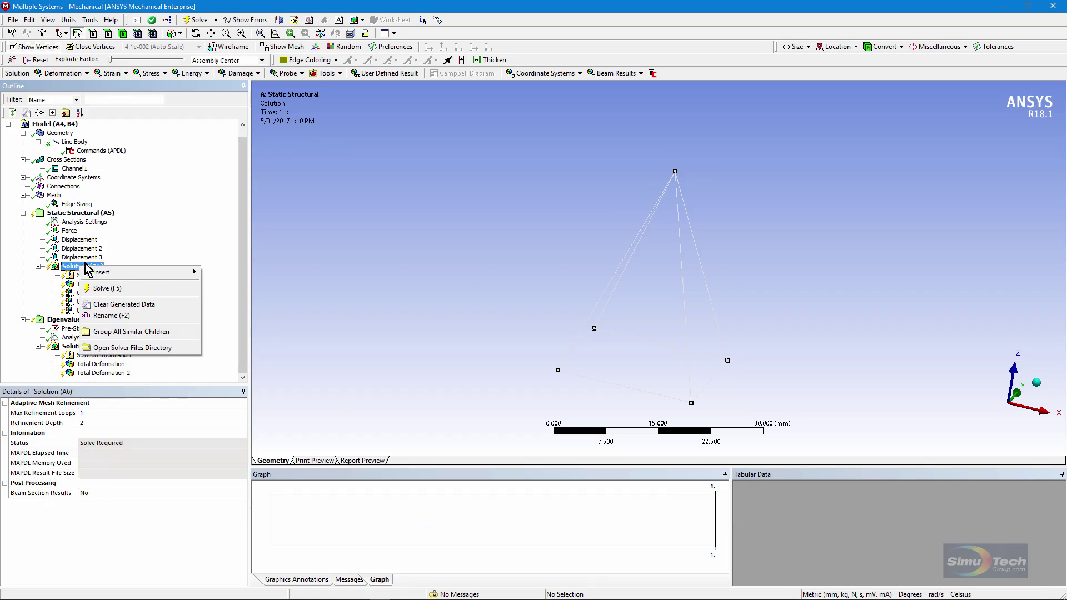
{"action": "left_click", "coordinate": [106, 289]}
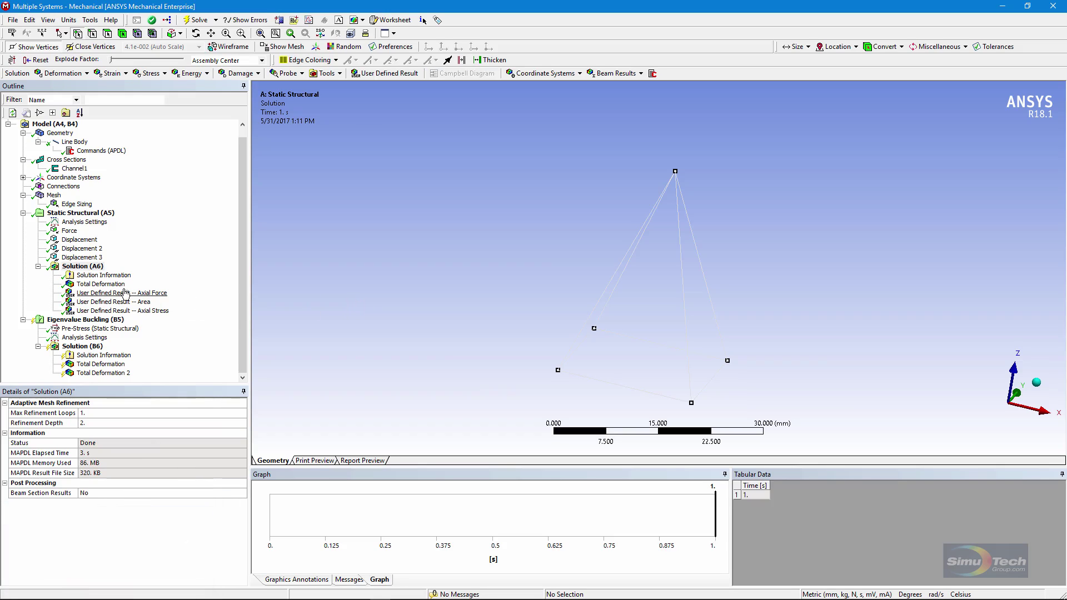
{"action": "left_click", "coordinate": [100, 284]}
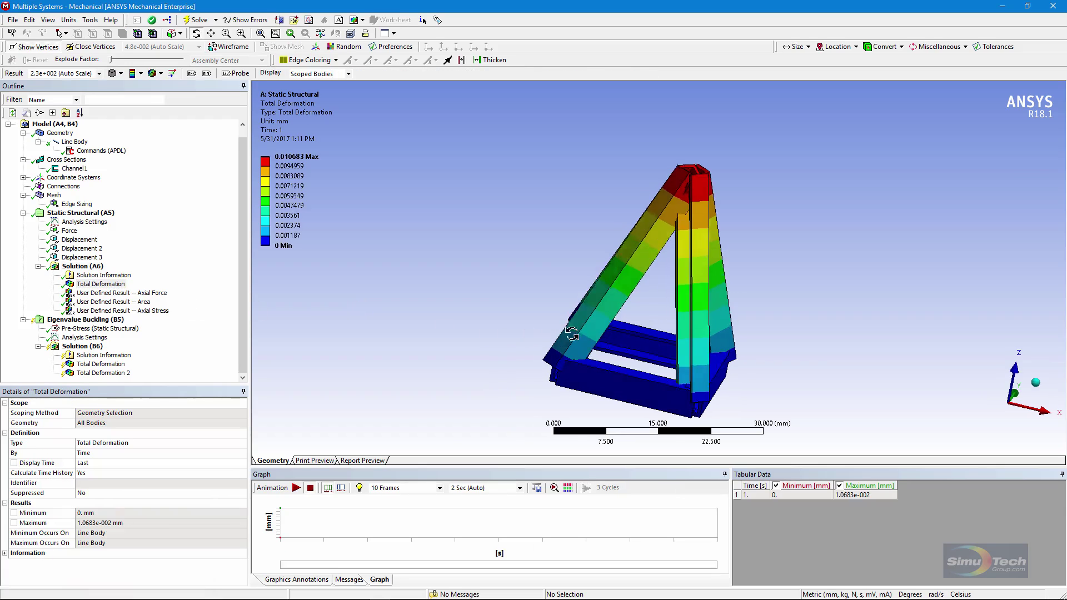
{"action": "left_click_drag", "start_coordinate": [576, 331], "coordinate": [510, 321]}
{"action": "left_click", "coordinate": [296, 487]}
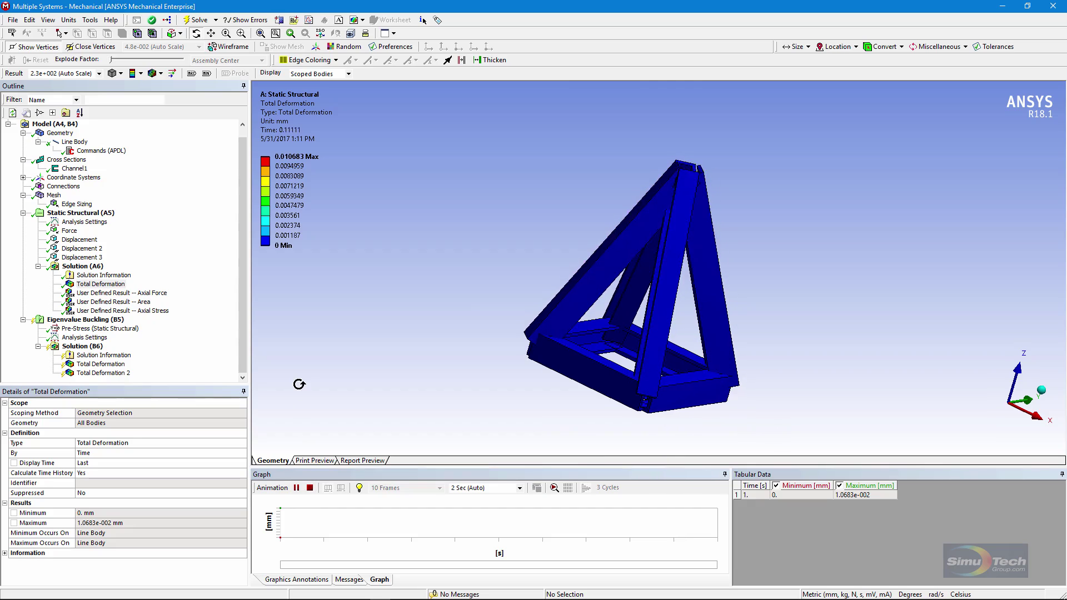
Stop the animation and review the axial force and uniform 4.5 Area results from rotated views
{"action": "left_click", "coordinate": [309, 488]}
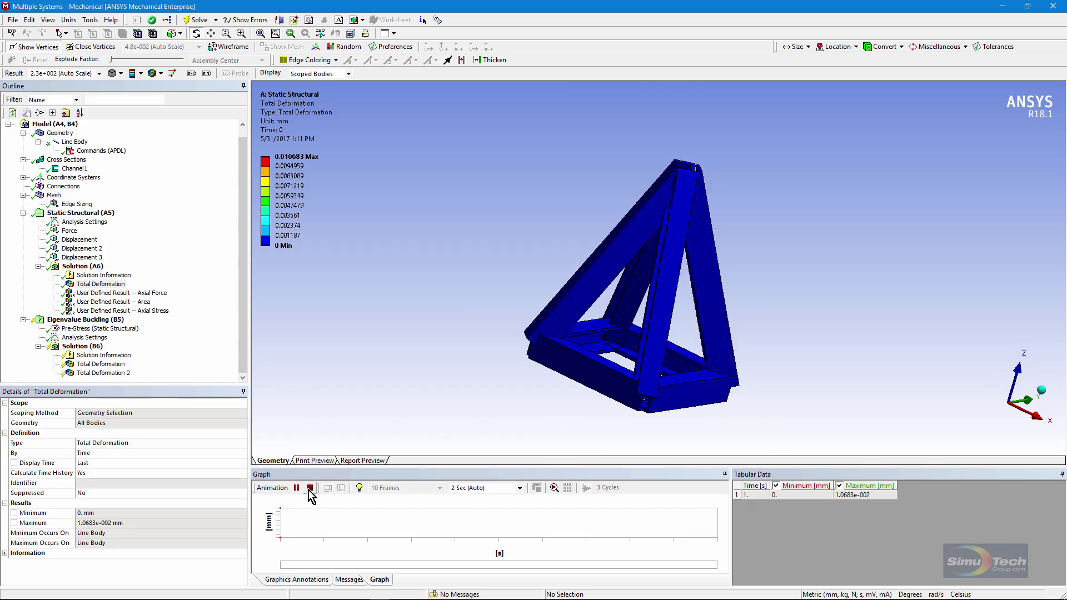
{"action": "left_click", "coordinate": [113, 294]}
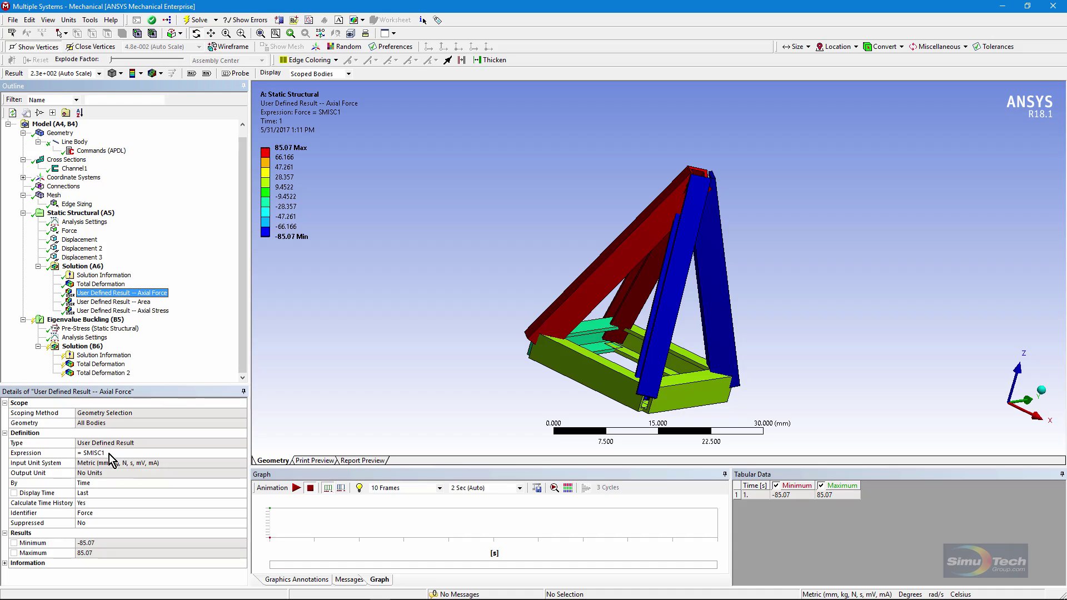
{"action": "left_click_drag", "start_coordinate": [639, 334], "coordinate": [675, 387]}
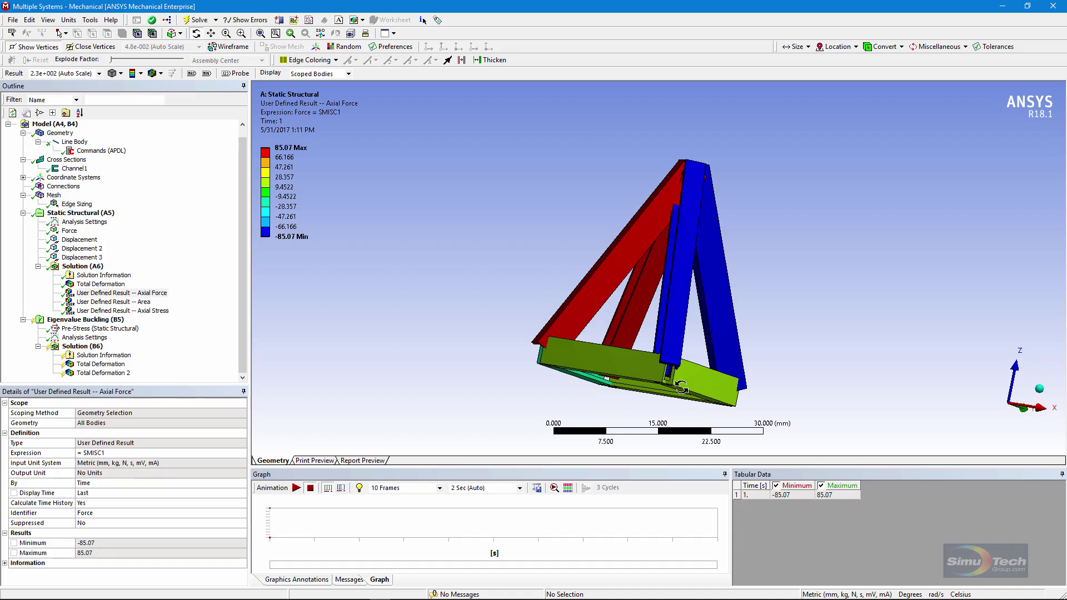
{"action": "left_click", "coordinate": [96, 301]}
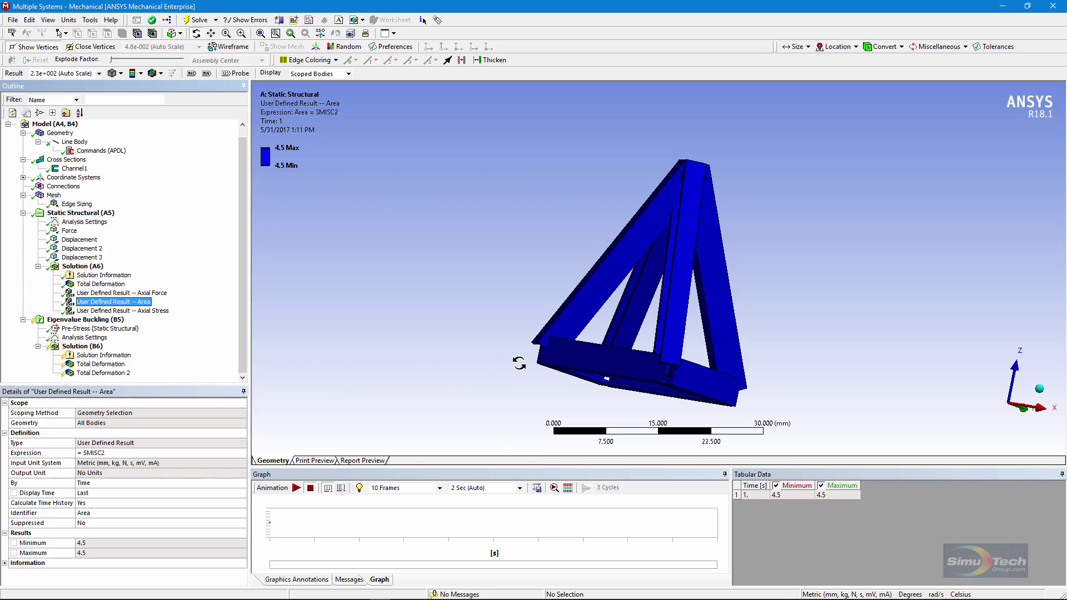
{"action": "left_click_drag", "start_coordinate": [599, 358], "coordinate": [686, 393]}
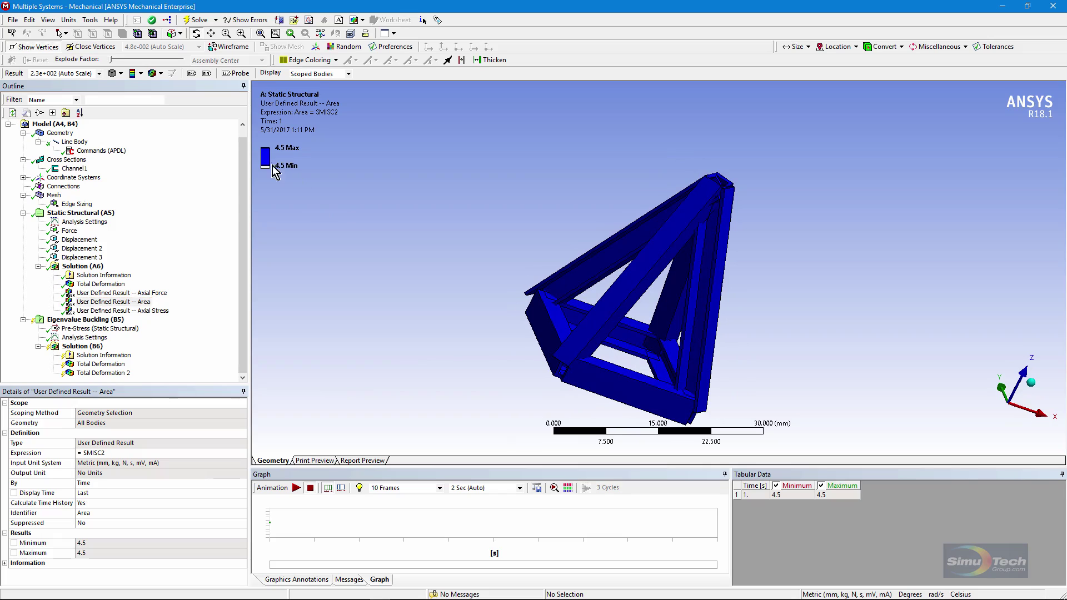
Check Channel1's section, highlight the *get line reading area into myarea, then reshow Area
{"action": "left_click", "coordinate": [66, 168]}
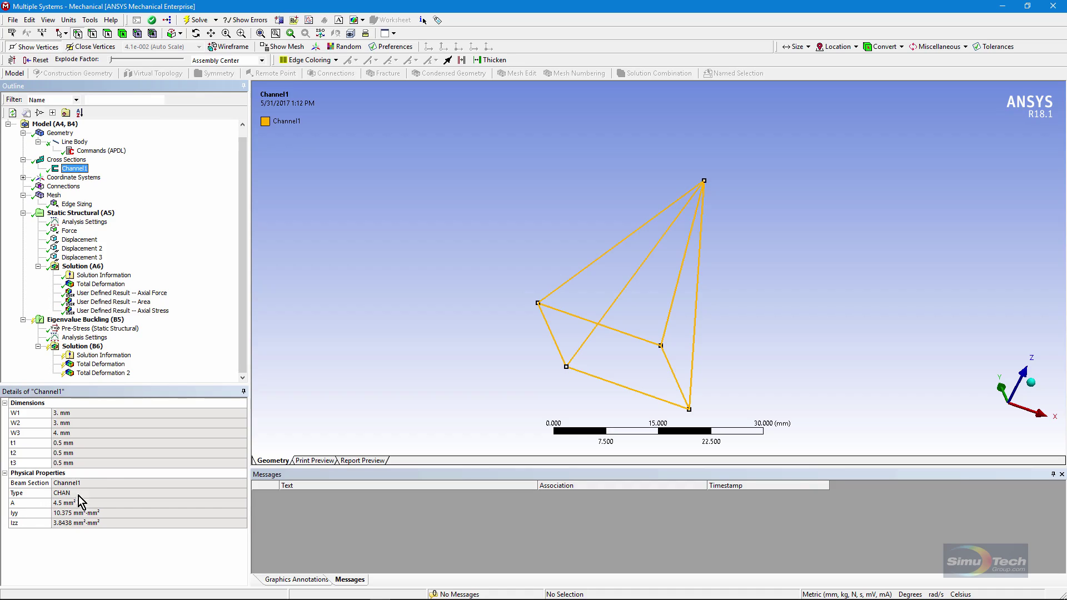
{"action": "left_click", "coordinate": [102, 150]}
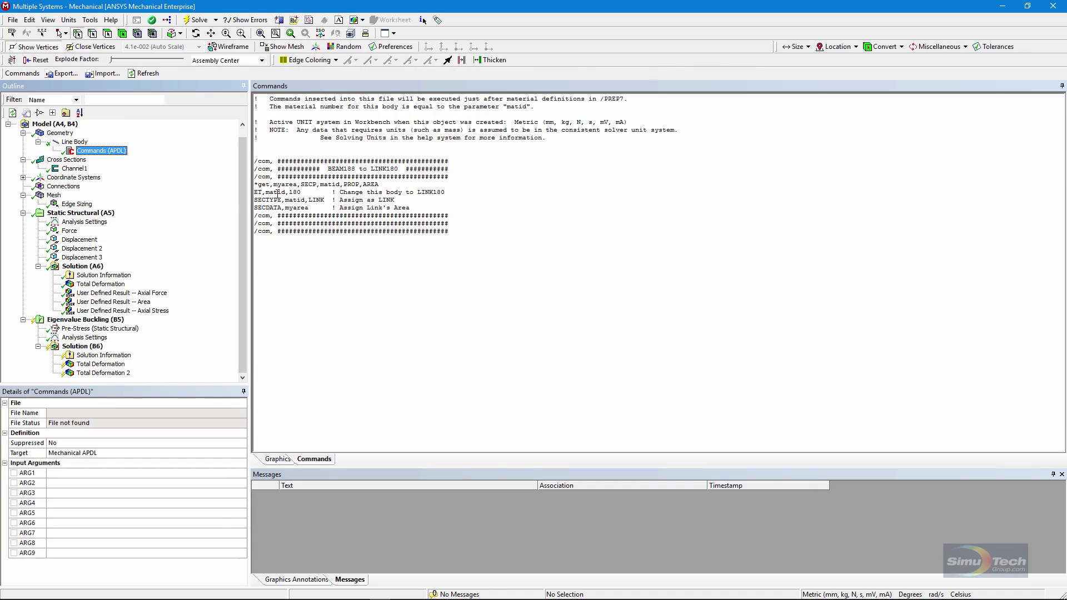
{"action": "scroll", "coordinate": [350, 288], "scroll_direction": "up", "scroll_amount": 3, "text": "ctrl"}
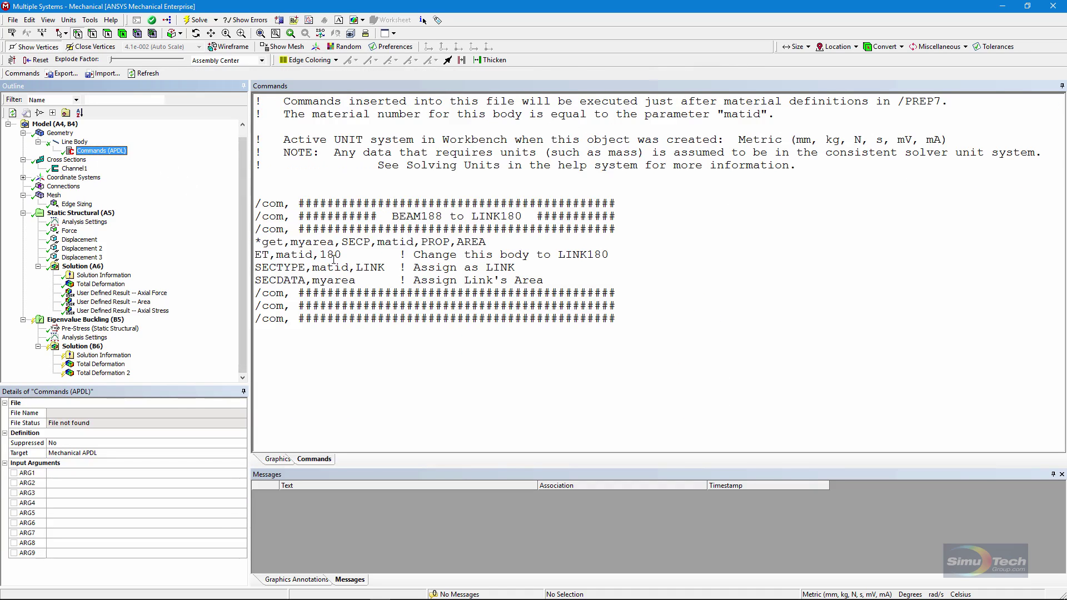
{"action": "triple_click", "coordinate": [260, 243]}
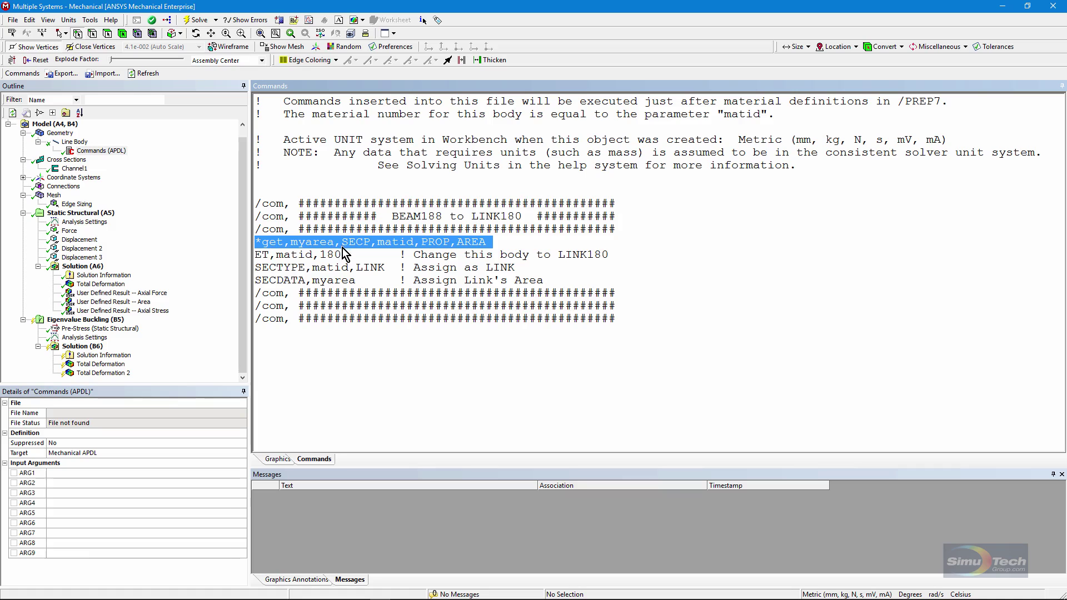
{"action": "left_click", "coordinate": [211, 233]}
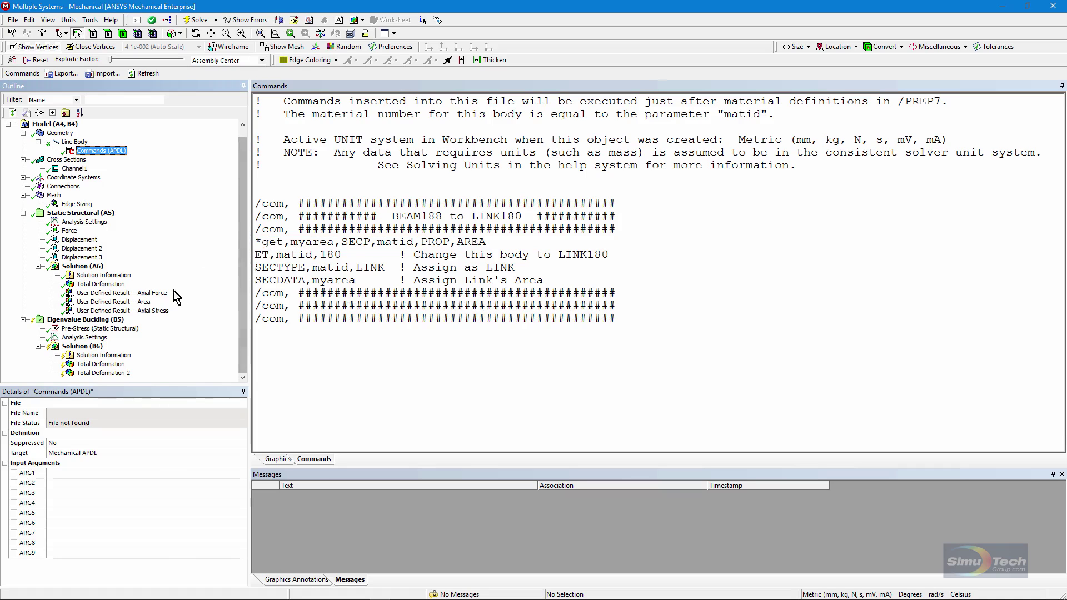
{"action": "left_click", "coordinate": [118, 302]}
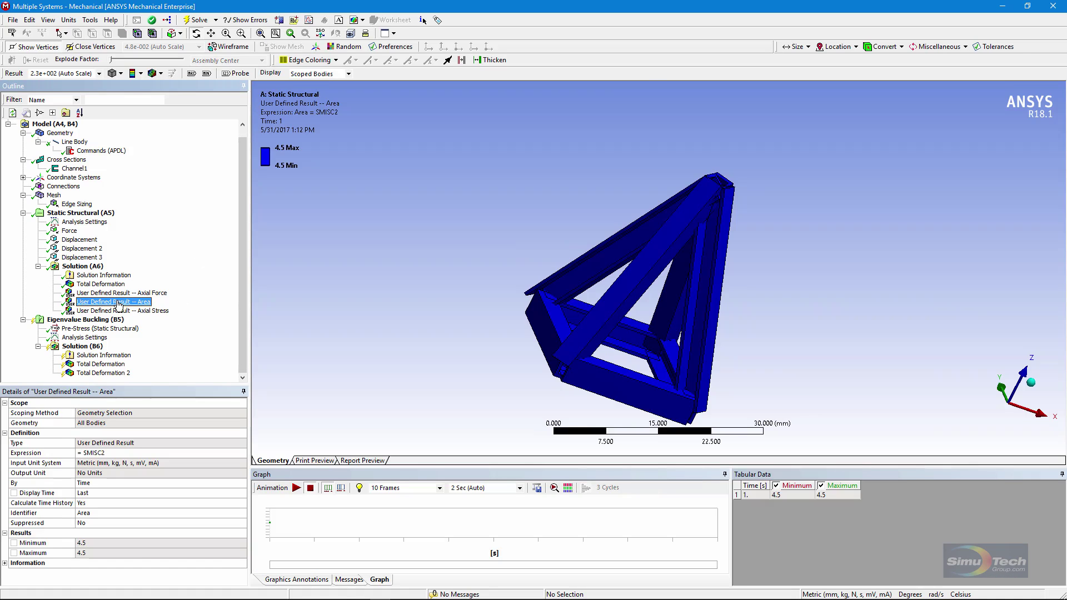
Inspect the ±18.904 axial stress contour, then show Line Body details (Channel1, Structural Steel)
{"action": "left_click", "coordinate": [115, 311]}
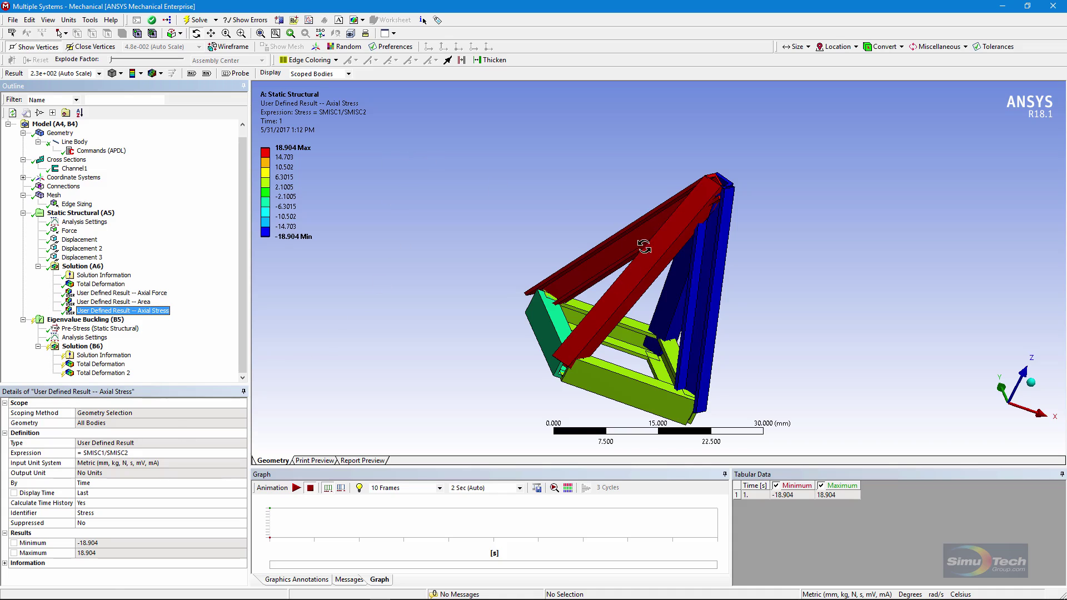
{"action": "left_click_drag", "start_coordinate": [723, 313], "coordinate": [628, 292]}
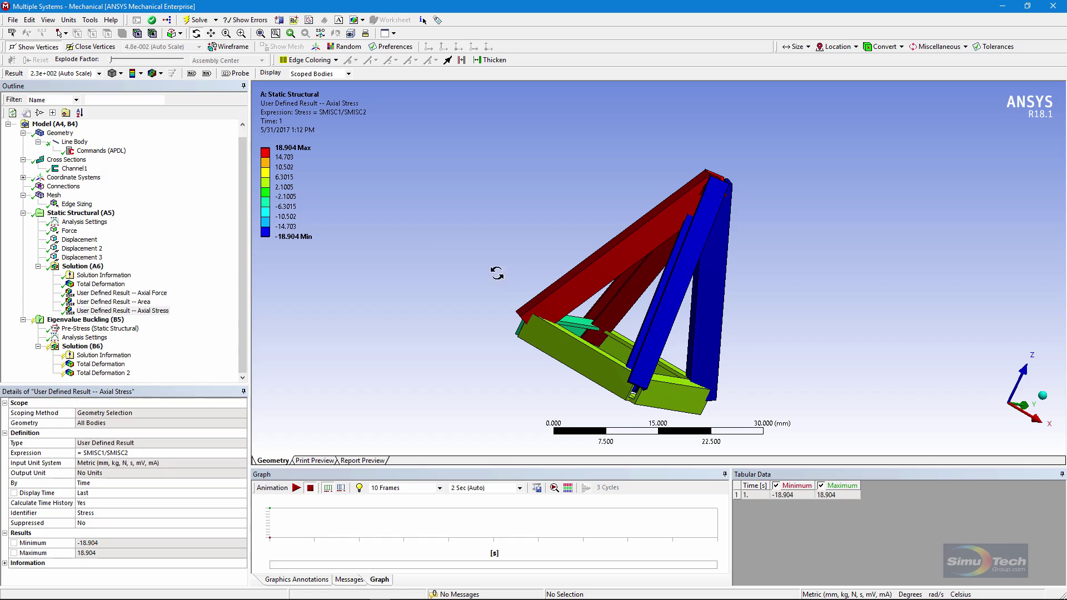
{"action": "left_click", "coordinate": [75, 142]}
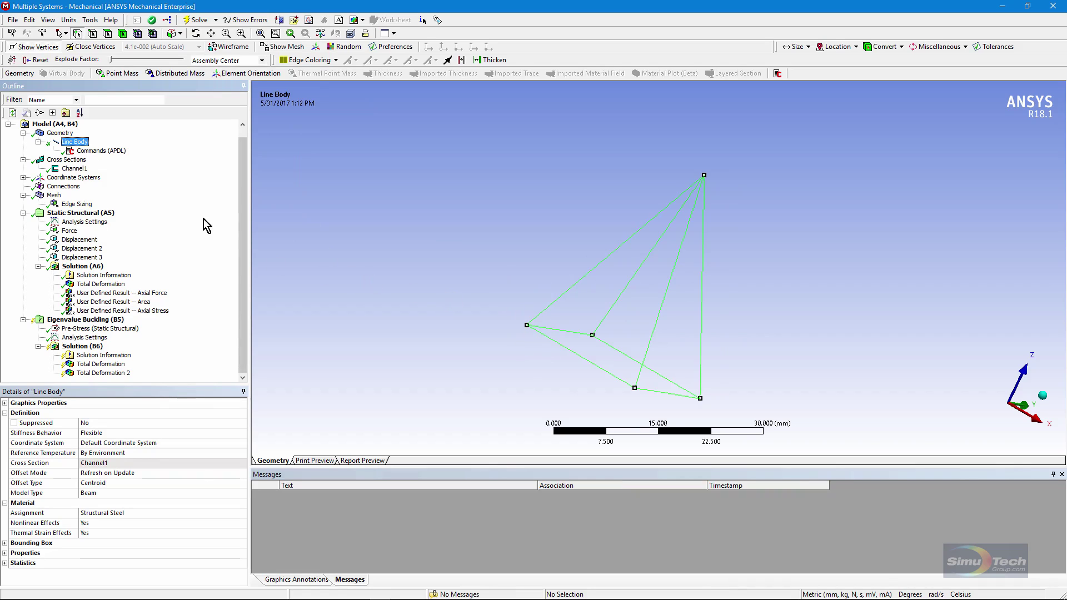
Play and then stop the total deformation animation
{"action": "left_click", "coordinate": [110, 283]}
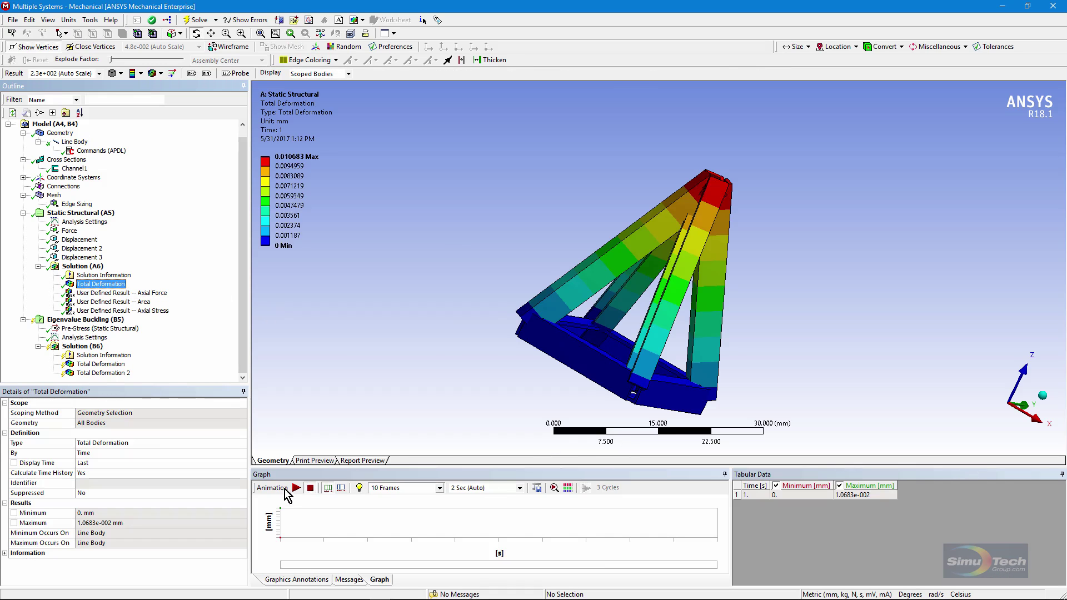
{"action": "left_click", "coordinate": [295, 487]}
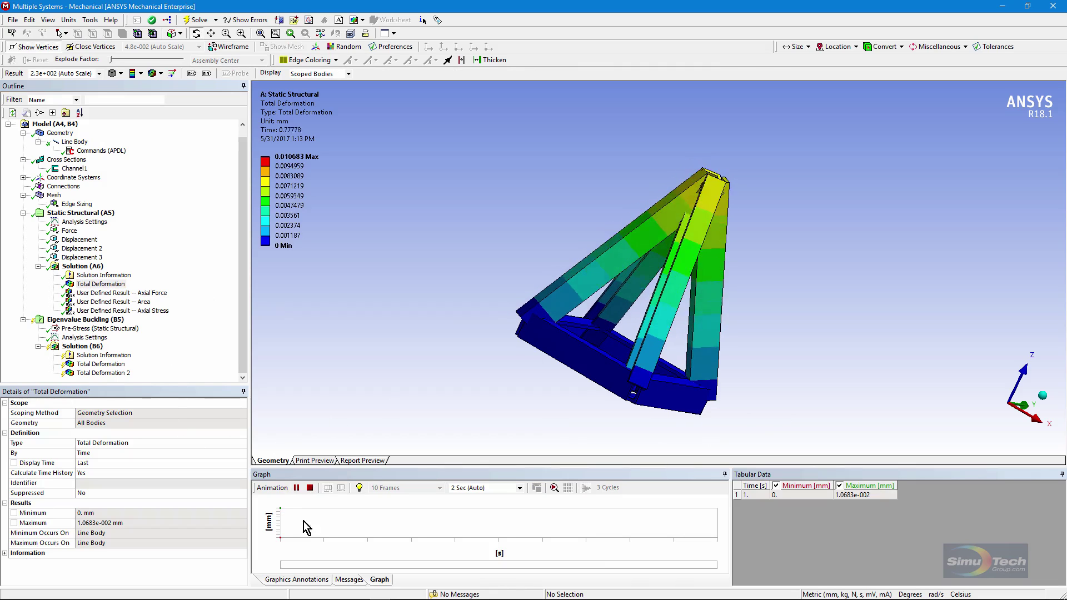
{"action": "left_click", "coordinate": [309, 488]}
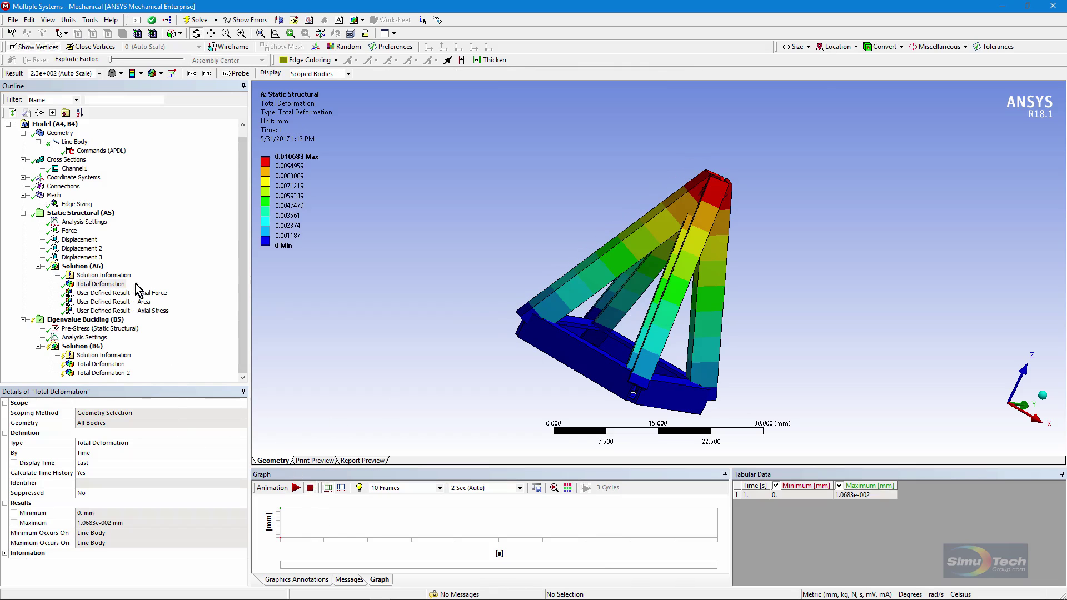
Review the 100 N force and axial force results, ending on Eigenvalue Buckling (B5)
{"action": "left_click", "coordinate": [81, 321]}
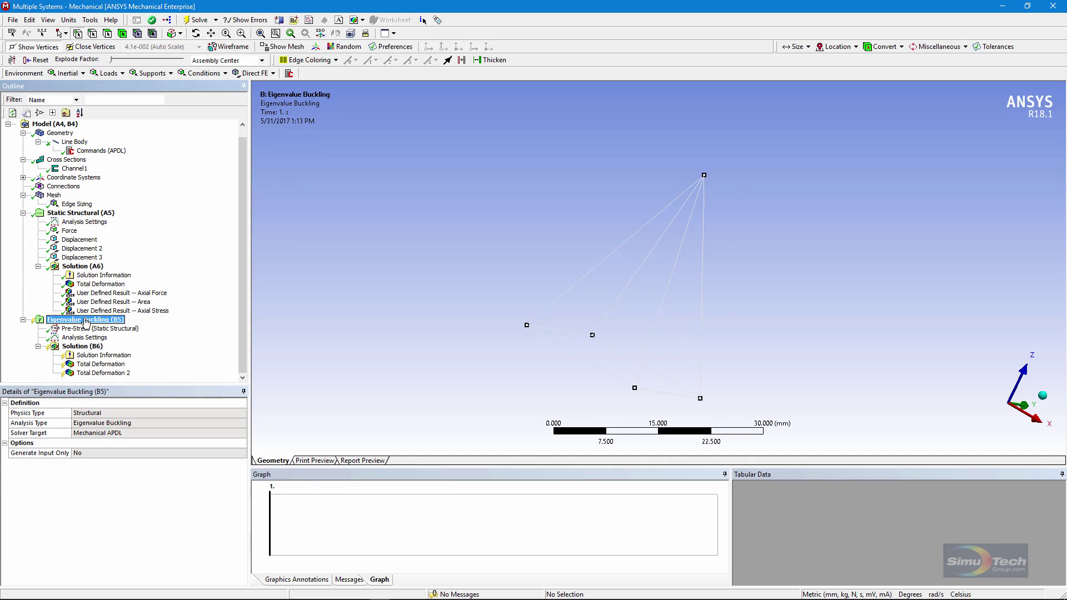
{"action": "left_click", "coordinate": [69, 231]}
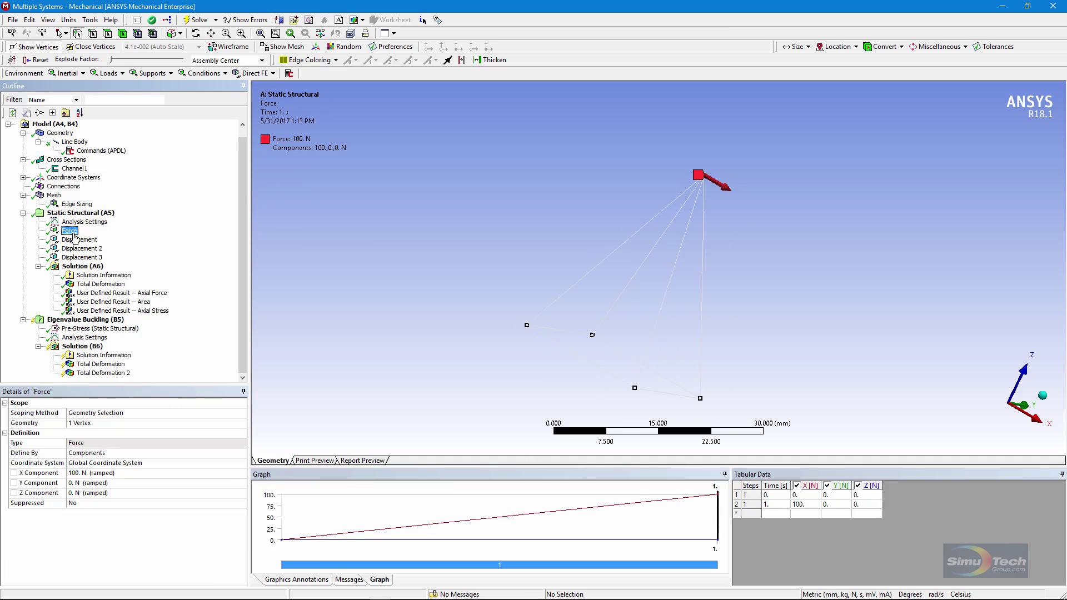
{"action": "left_click", "coordinate": [103, 293]}
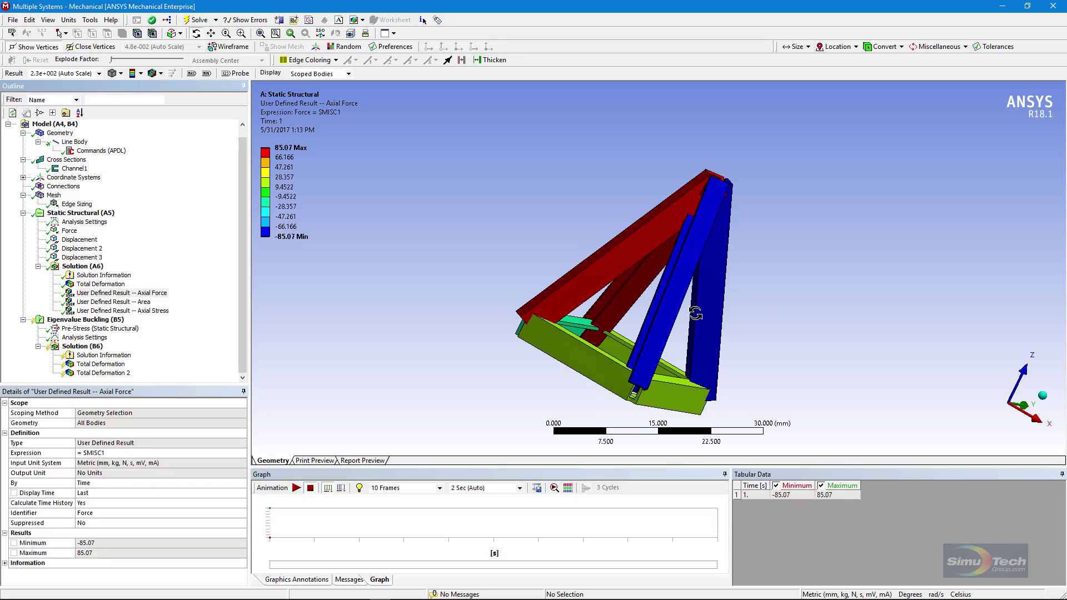
{"action": "left_click_drag", "start_coordinate": [695, 314], "coordinate": [719, 313]}
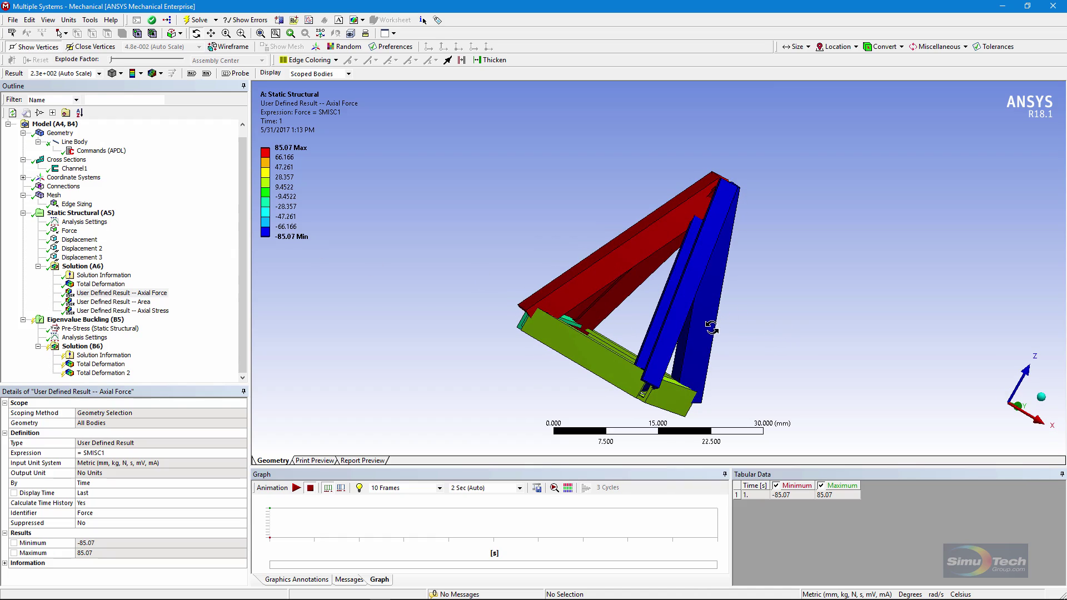
{"action": "left_click_drag", "start_coordinate": [728, 304], "coordinate": [703, 302]}
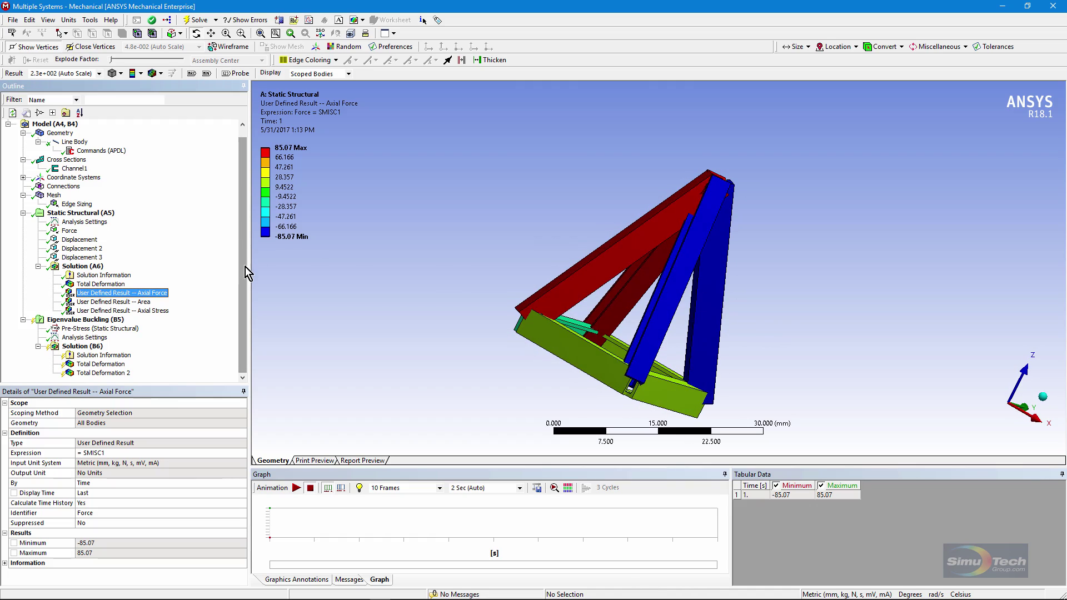
{"action": "left_click", "coordinate": [99, 321]}
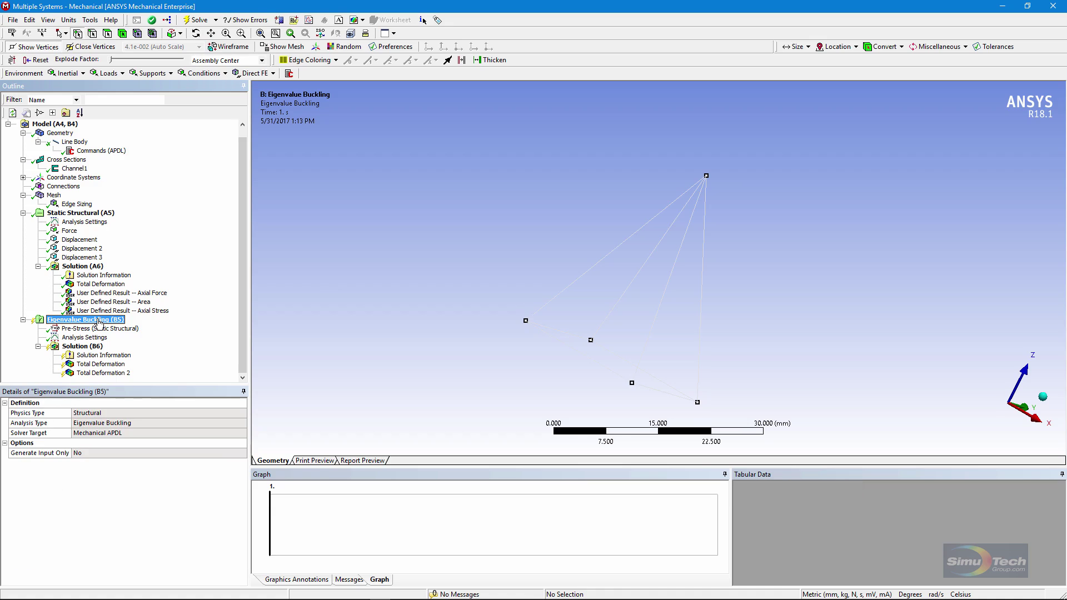
Inspect the truss mesh from several orientations
{"action": "left_click", "coordinate": [54, 195]}
{"action": "middle_click_drag", "start_coordinate": [739, 261], "coordinate": [722, 242]}
{"action": "middle_click_drag", "start_coordinate": [676, 401], "coordinate": [616, 325]}
{"action": "middle_click_drag", "start_coordinate": [586, 364], "coordinate": [661, 366]}
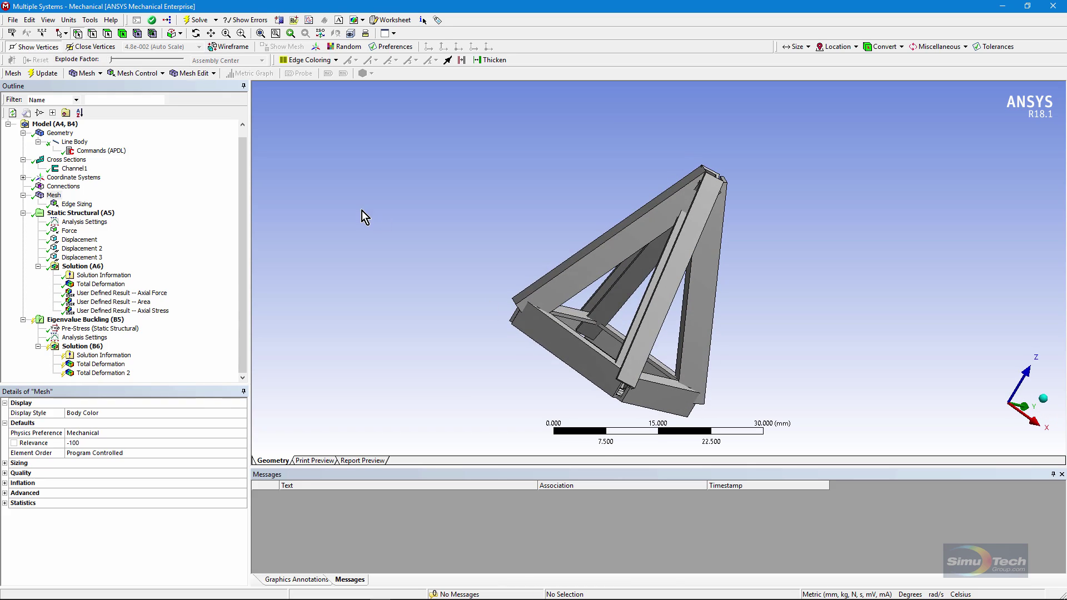
Revisit the APDL commands, then view the -18.904 to 18.904 axial stress contour
{"action": "left_click", "coordinate": [89, 151]}
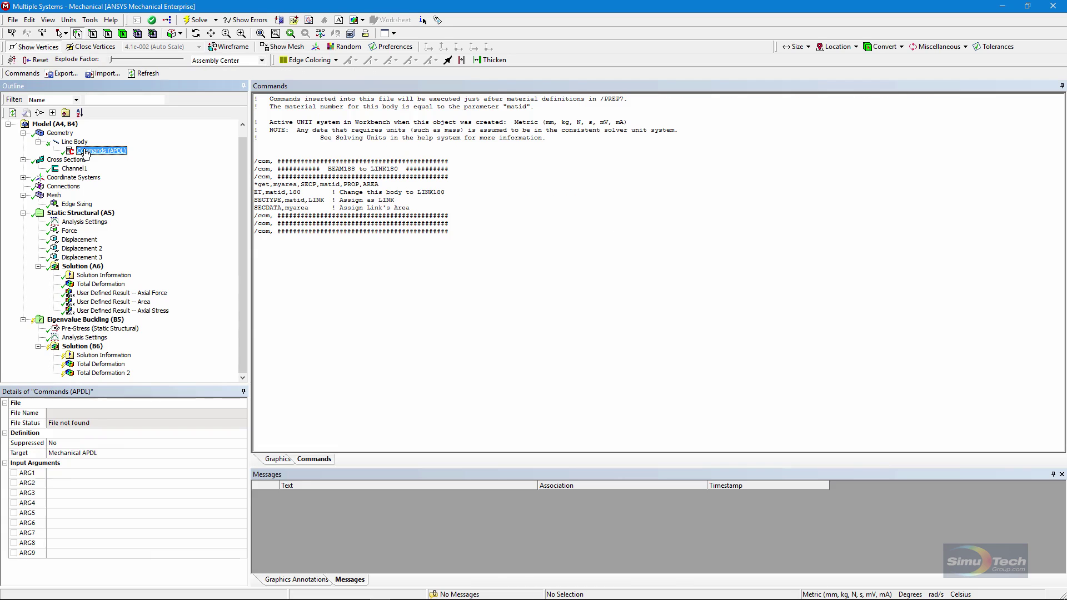
{"action": "left_click", "coordinate": [109, 295]}
{"action": "left_click", "coordinate": [112, 311], "text": "shift"}
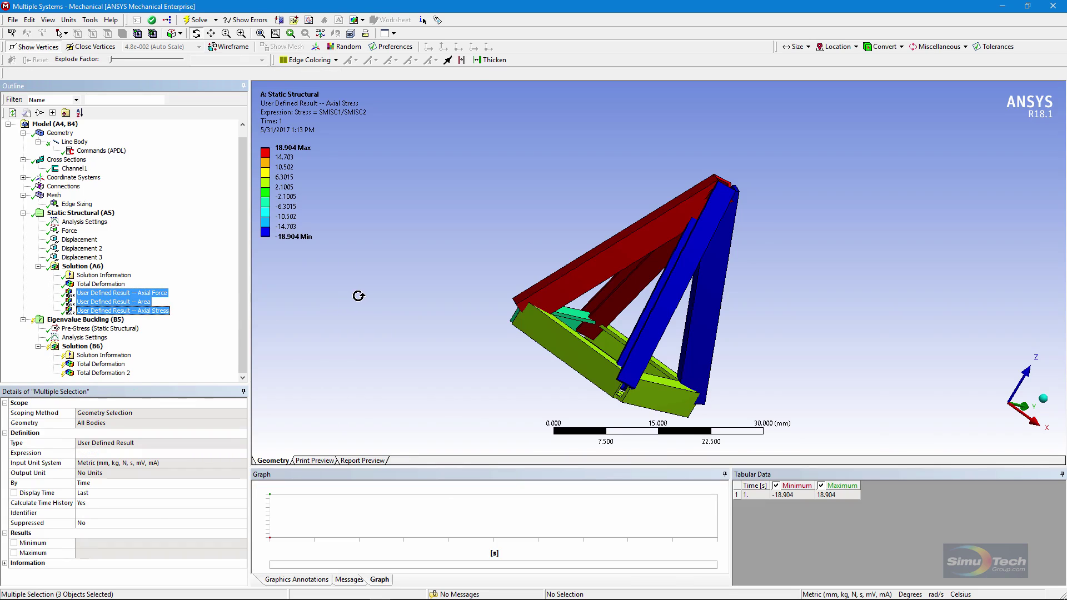
{"action": "left_click_drag", "start_coordinate": [358, 295], "coordinate": [629, 256]}
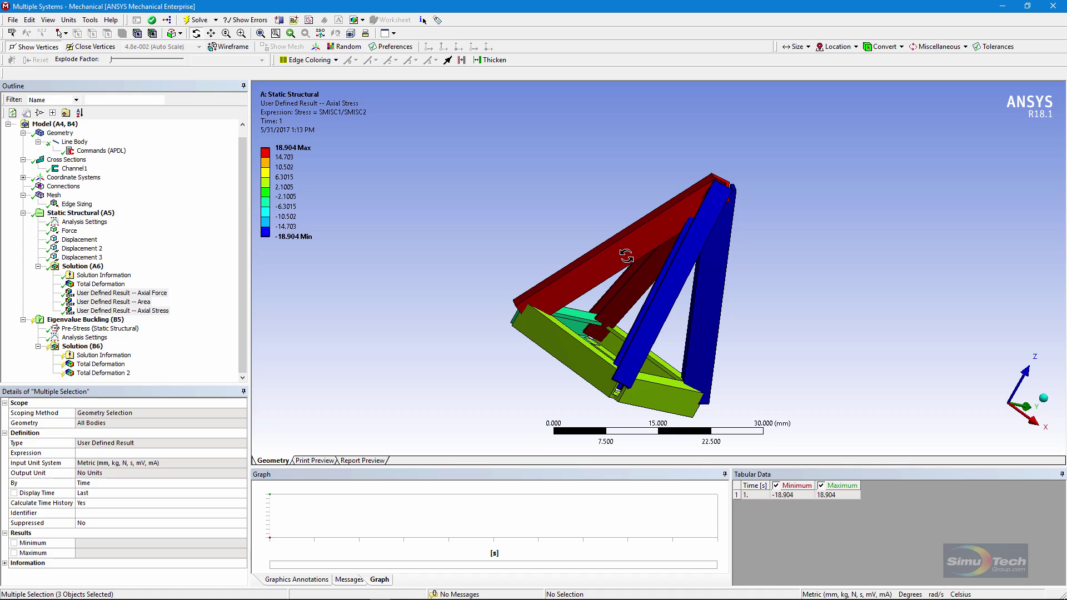